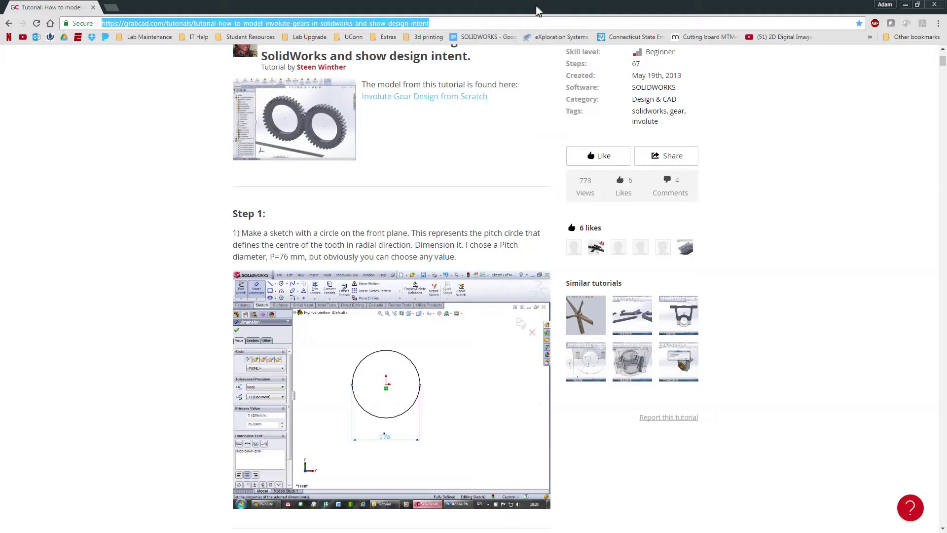
# Step: Review the Wikipedia articles on involute gears and involutes, and view the tetherball picture that illustrates the curve
pyautogui.moveTo(535, 5); pyautogui.dragTo(0, 123)
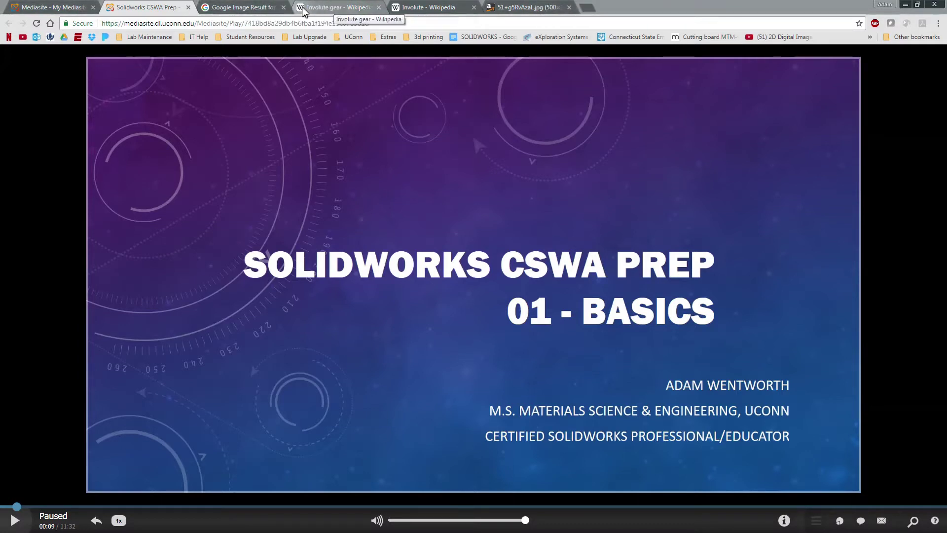
pyautogui.click(340, 7)
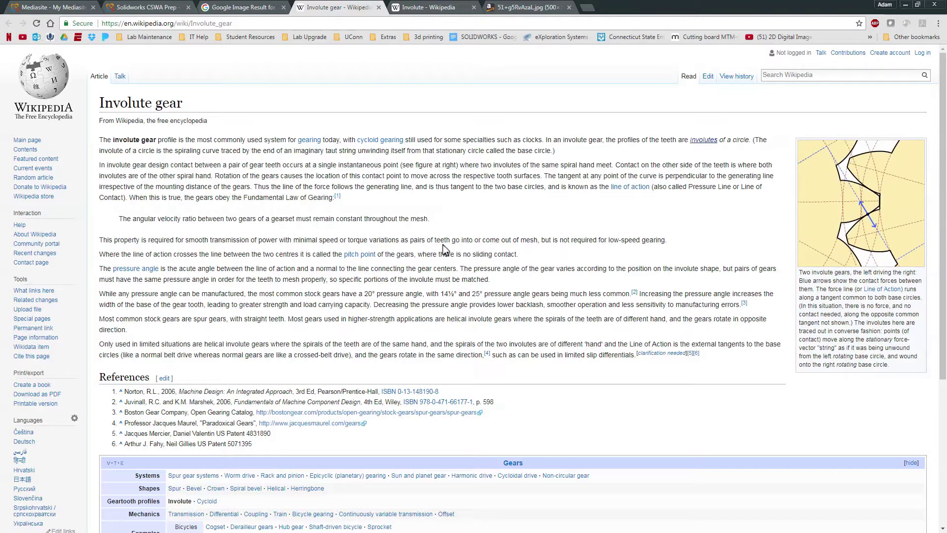
pyautogui.click(434, 11)
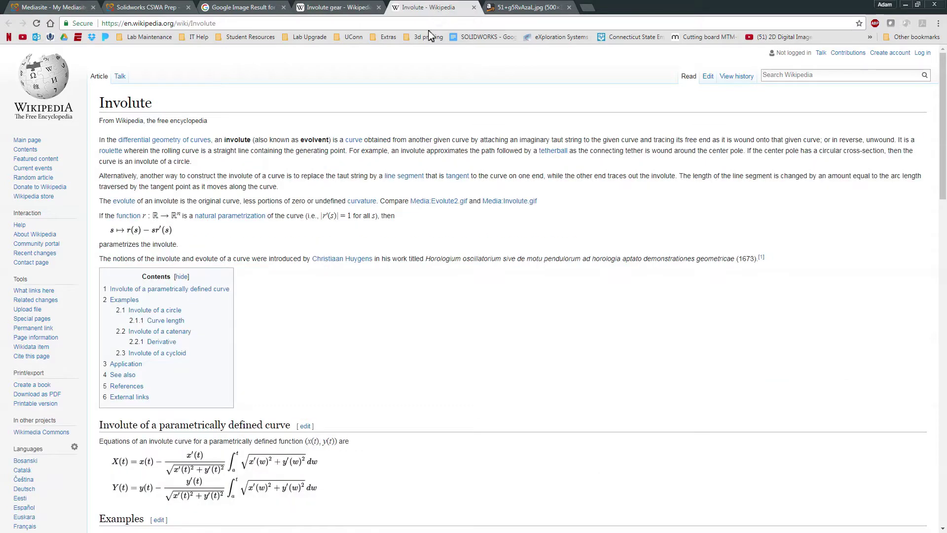
pyautogui.scroll(-6, 359, 353)
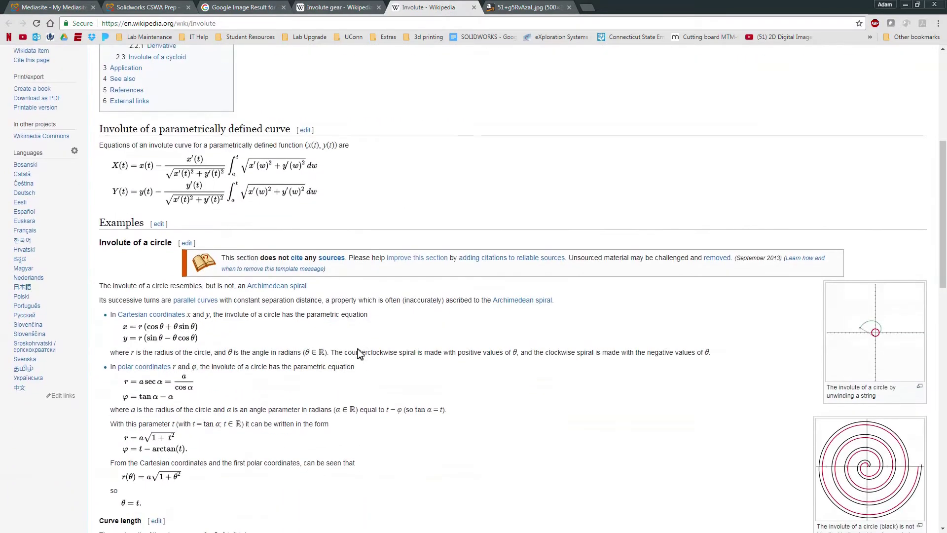
pyautogui.scroll(6, 359, 352)
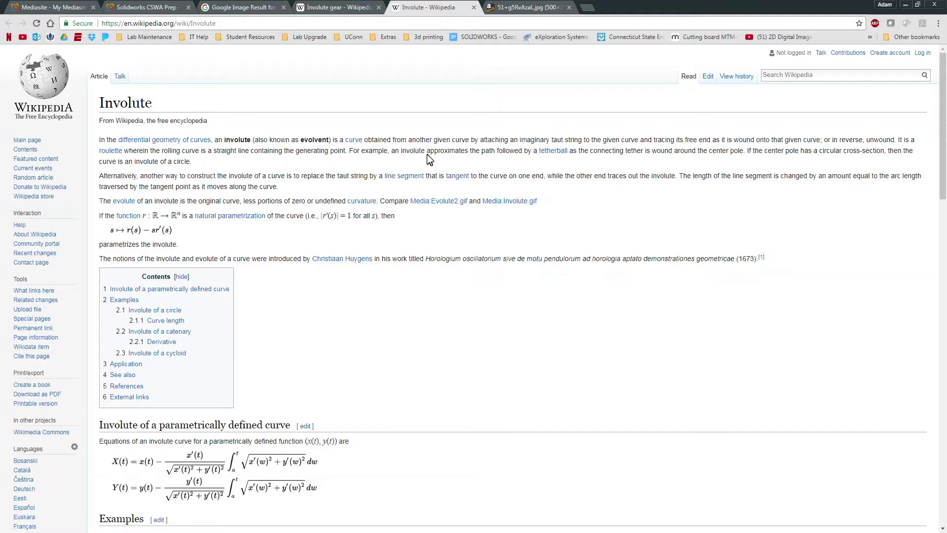
pyautogui.click(518, 8)
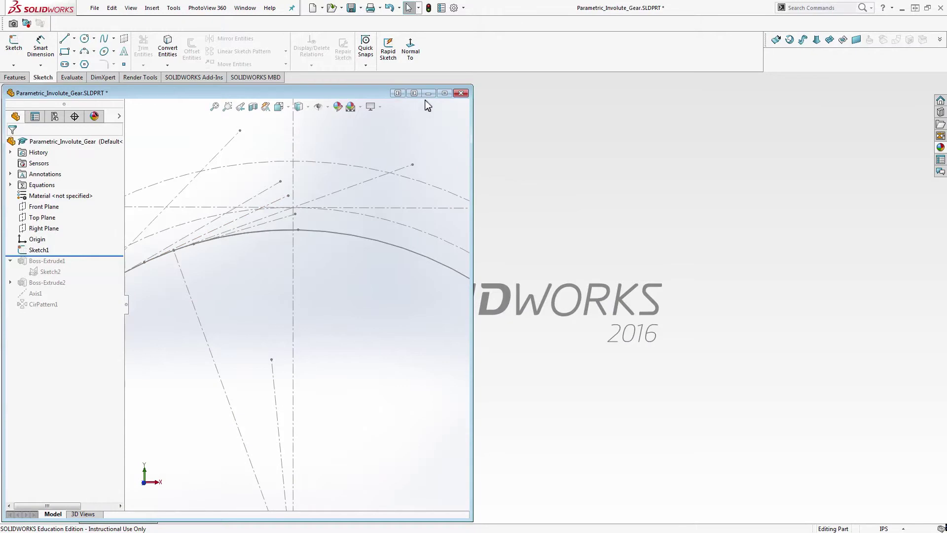
# Step: Switch to SOLIDWORKS, minimize the open gear part and create a new part document
pyautogui.click(433, 99)
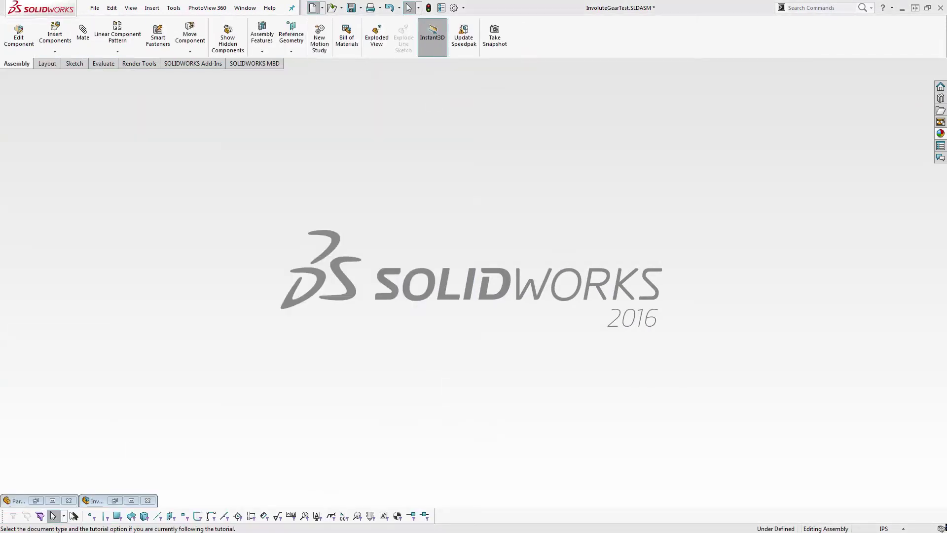
pyautogui.click(312, 7)
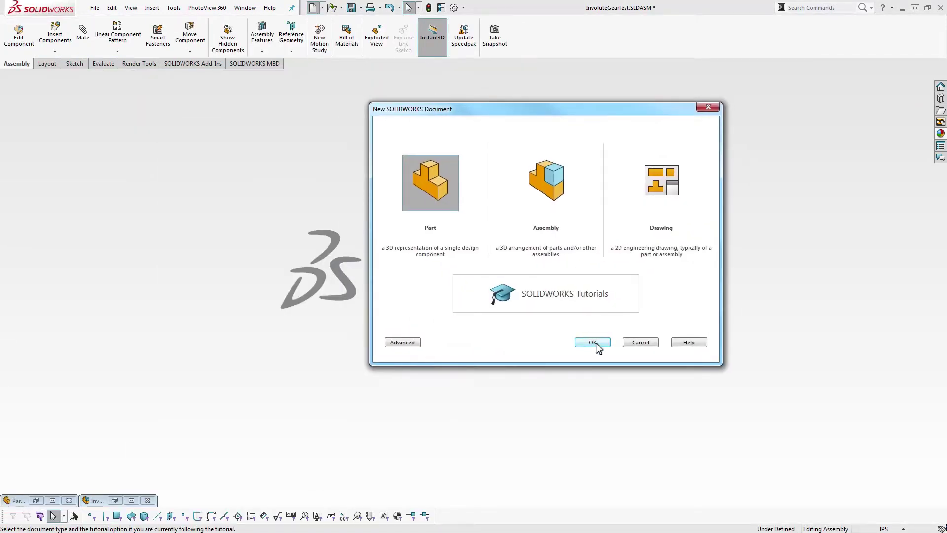
pyautogui.click(595, 341)
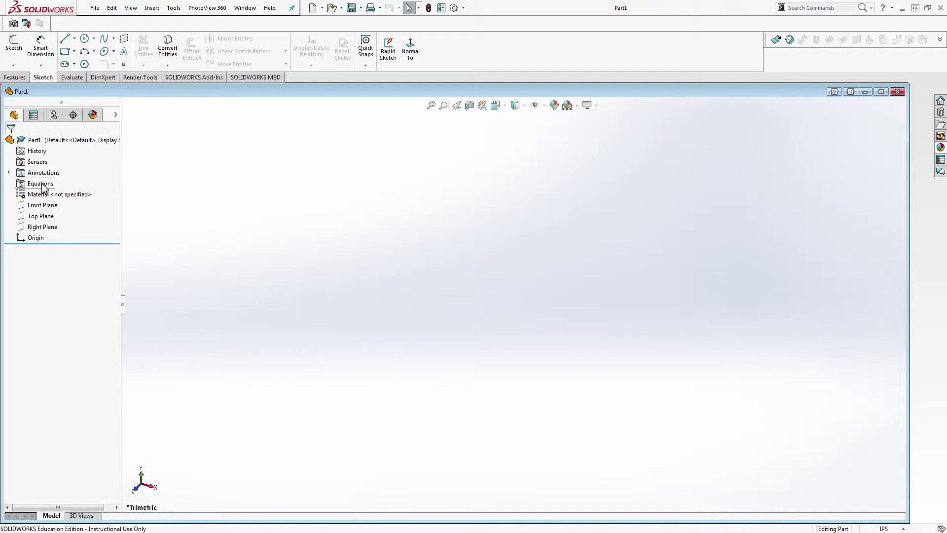
# Step: Check the visibility setting of the Equations folder in the FeatureManager tree options
pyautogui.rightClick(66, 279)
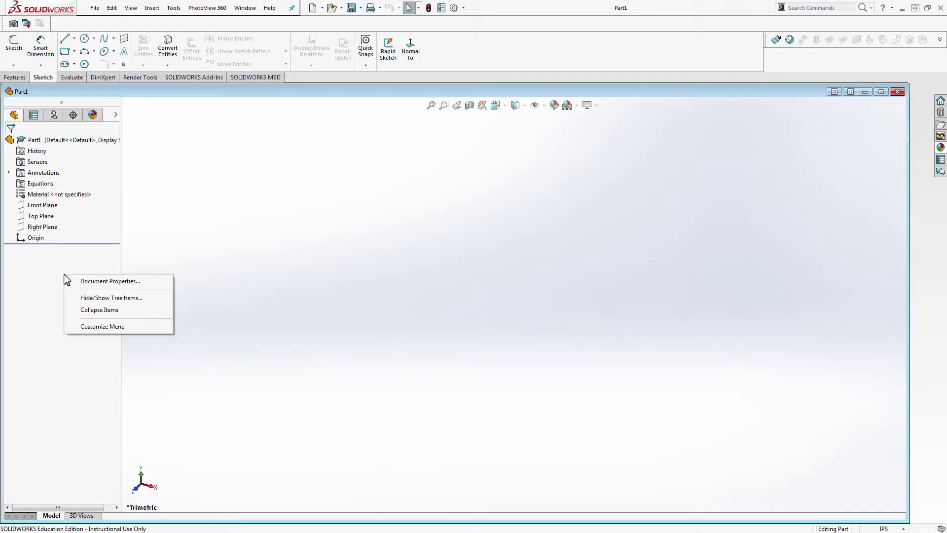
pyautogui.click(90, 299)
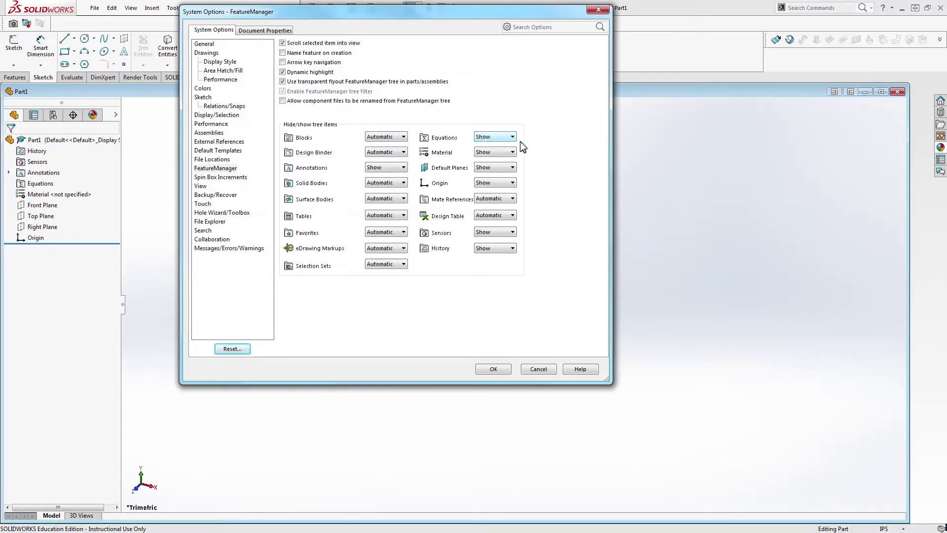
pyautogui.click(493, 370)
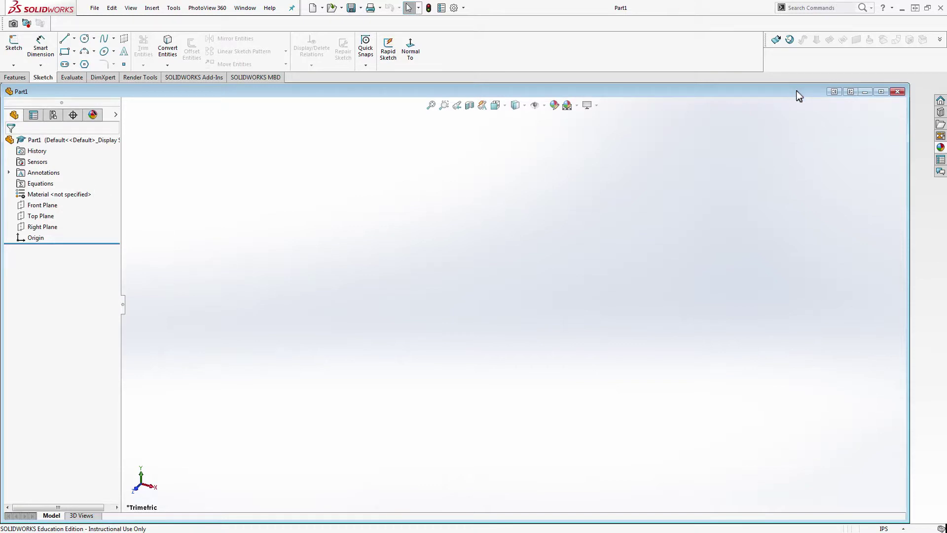
# Step: Review the equations of the Parametric_Involute_Gear part and add the comment "pressure angle" to global variable A
pyautogui.click(865, 93)
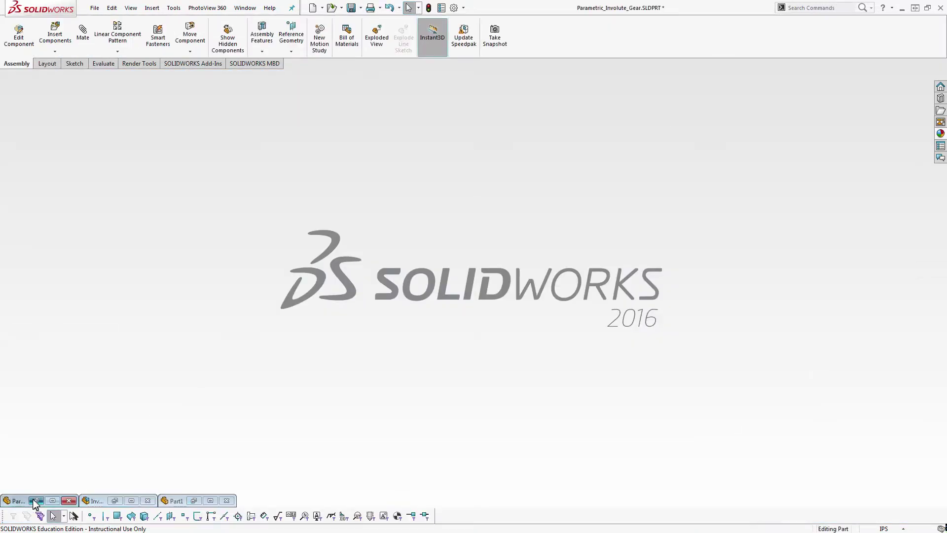
pyautogui.click(35, 501)
pyautogui.rightClick(43, 184)
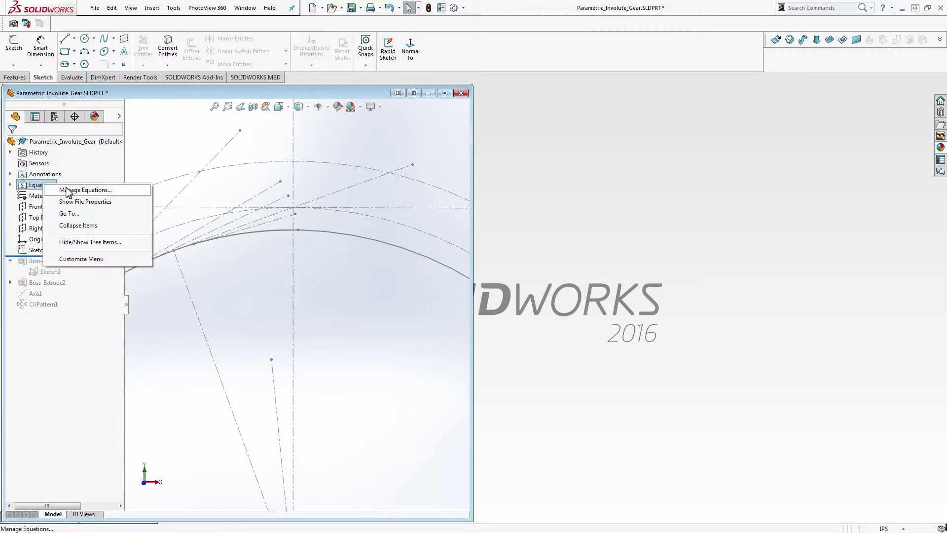
pyautogui.click(67, 190)
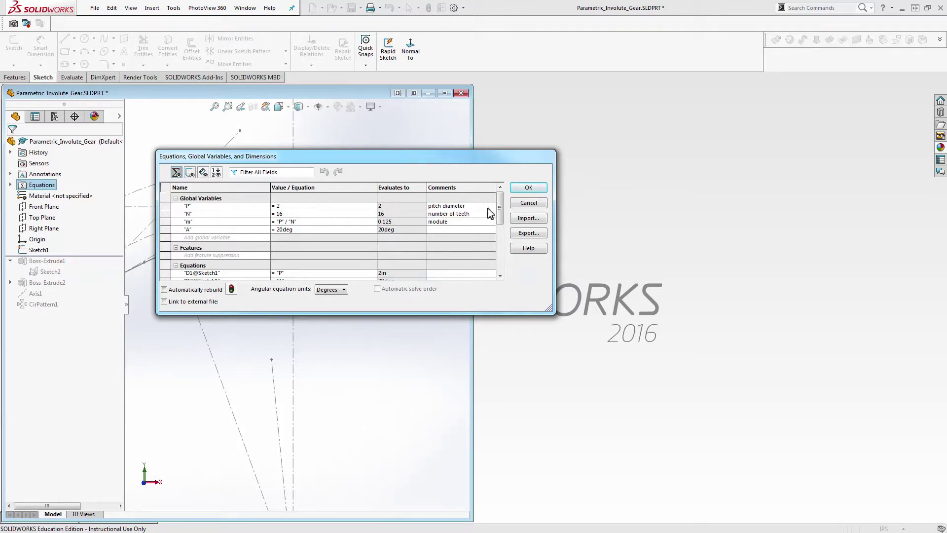
pyautogui.moveTo(503, 212); pyautogui.dragTo(502, 272)
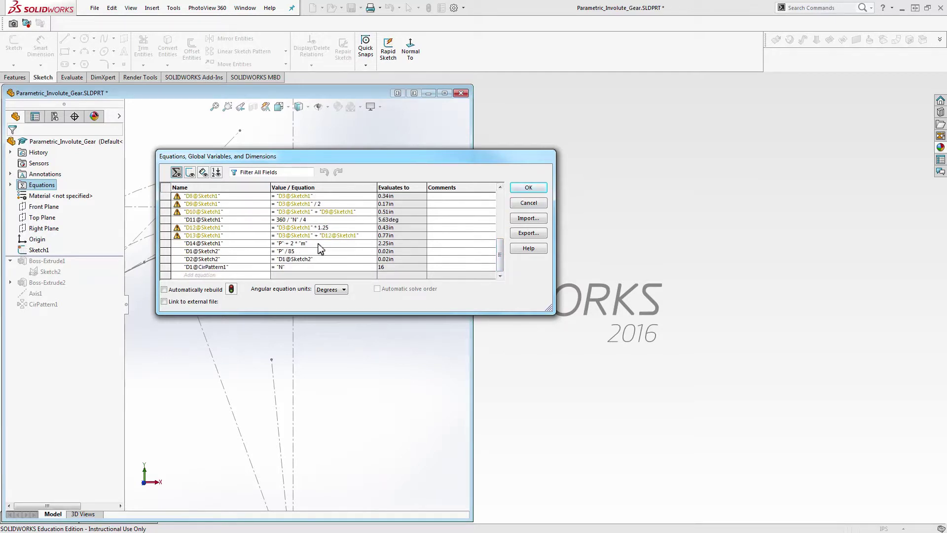
pyautogui.moveTo(501, 256); pyautogui.dragTo(496, 197)
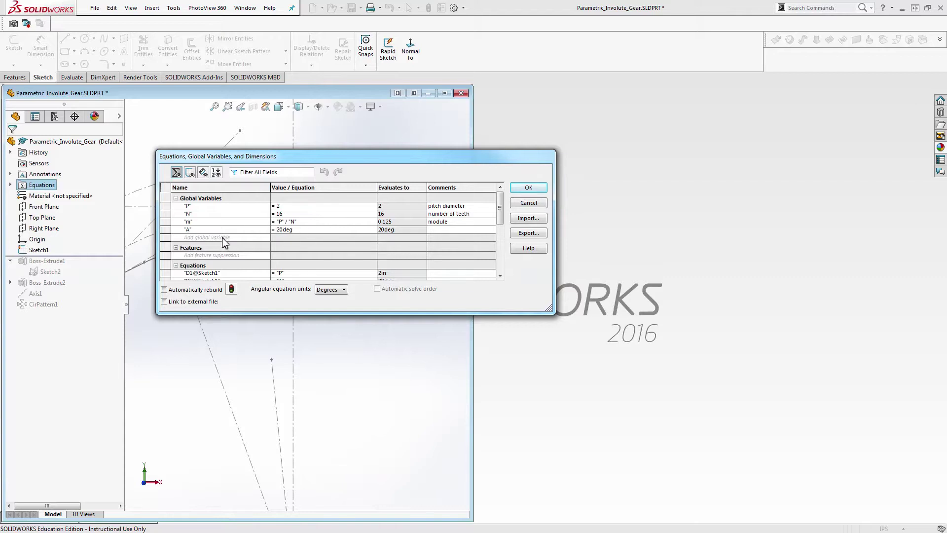
pyautogui.click(446, 229)
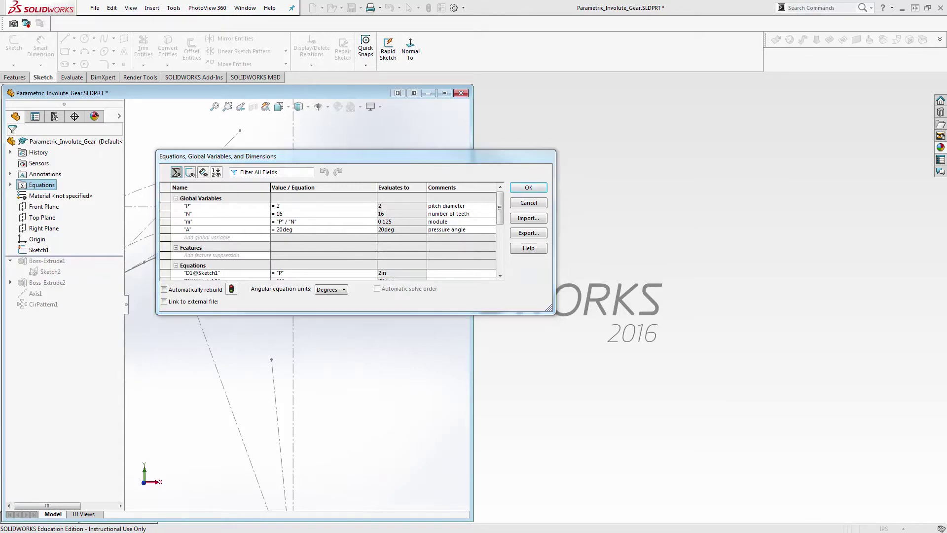
# Step: Consult the Wikipedia involute gear article in the browser, and return to SOLIDWORKS to accept the equation changes
pyautogui.hotkey('alt', 'Tab')
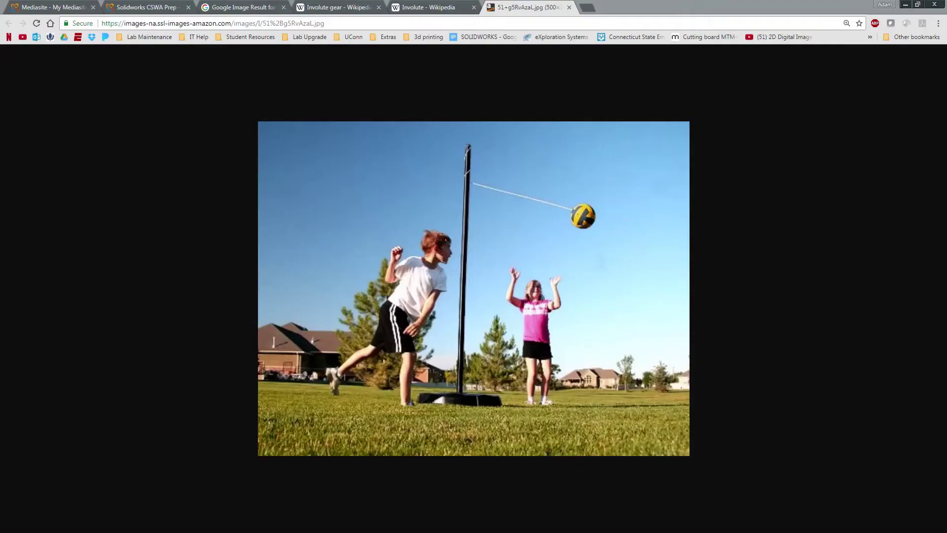
pyautogui.click(338, 7)
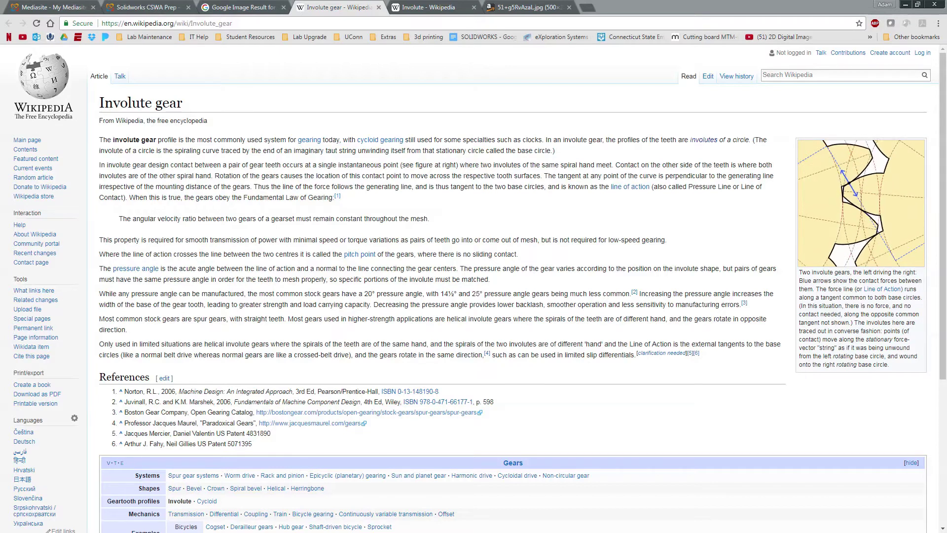
pyautogui.click(906, 4)
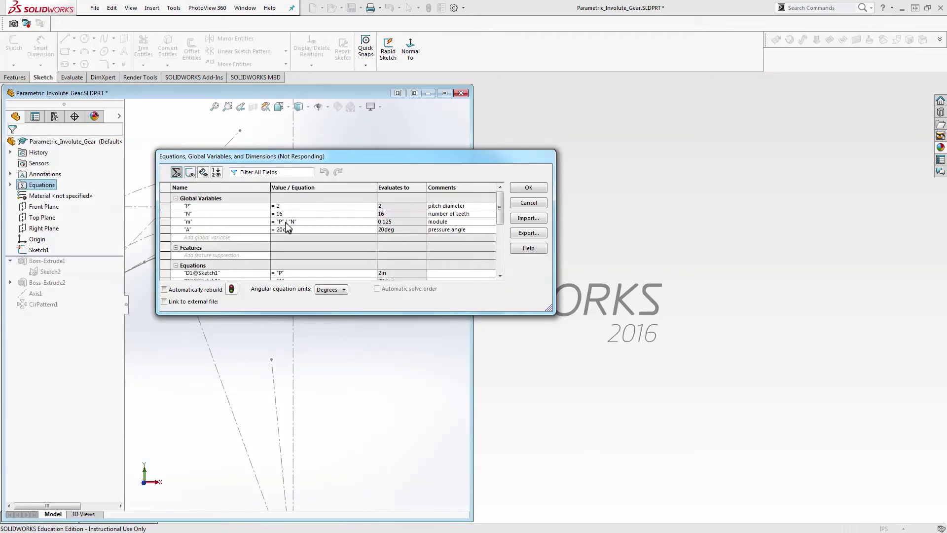
pyautogui.click(529, 188)
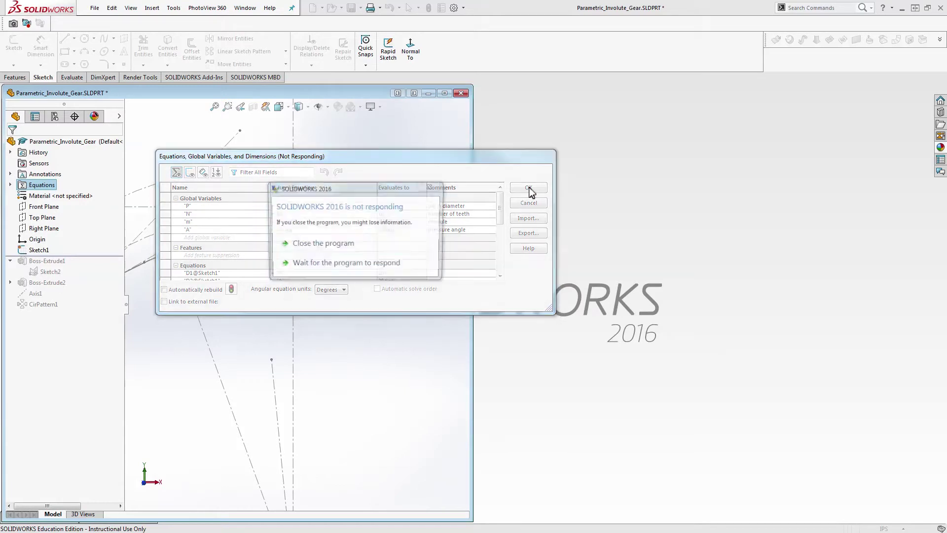
pyautogui.click(348, 269)
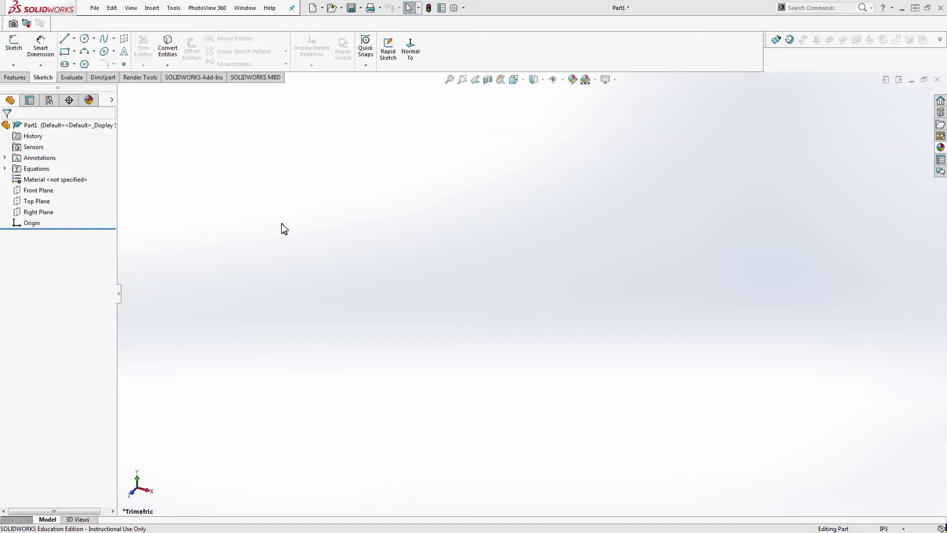
# Step: Open the new part's equations and check the global variables P, N, m and A
pyautogui.rightClick(44, 168)
pyautogui.click(63, 178)
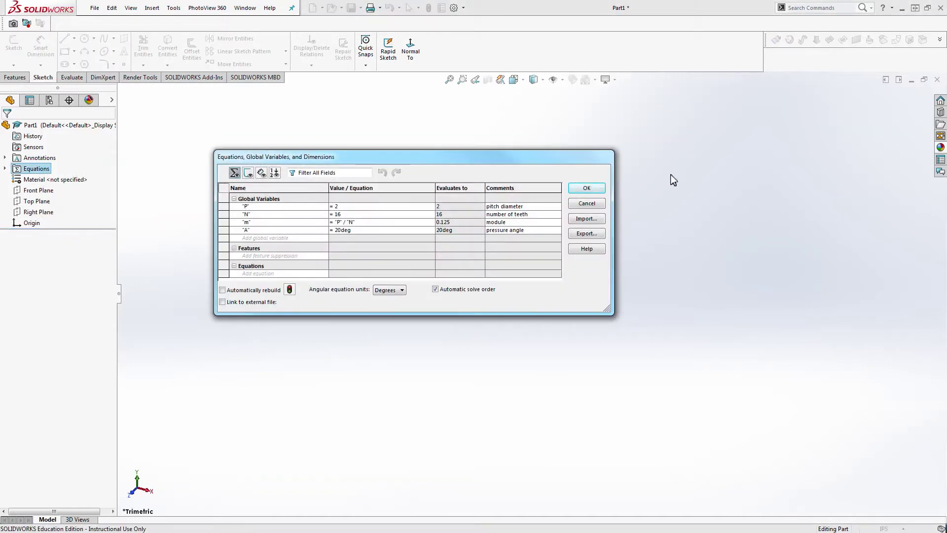
pyautogui.click(587, 190)
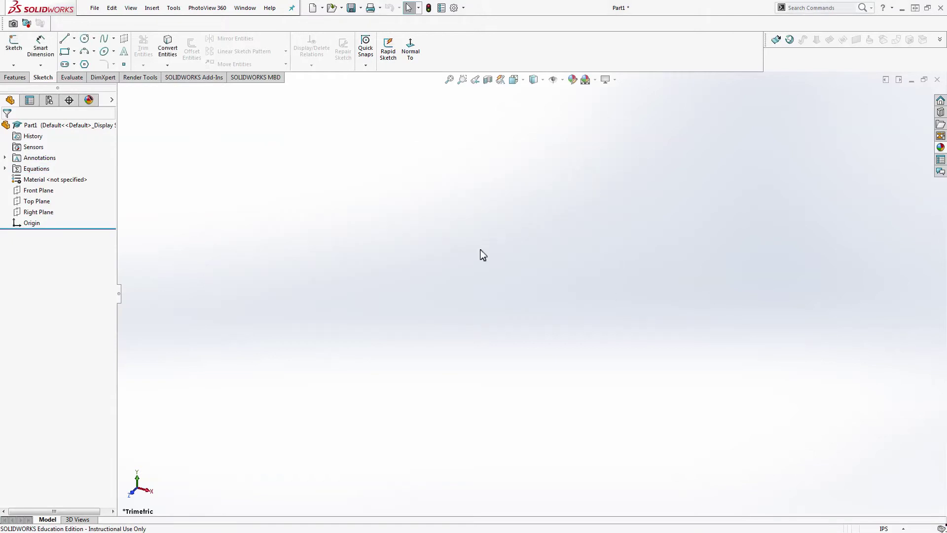
# Step: Sketch a construction circle about 6.46 in in diameter on the Front Plane, centered on the origin
pyautogui.click(17, 50)
pyautogui.click(384, 181)
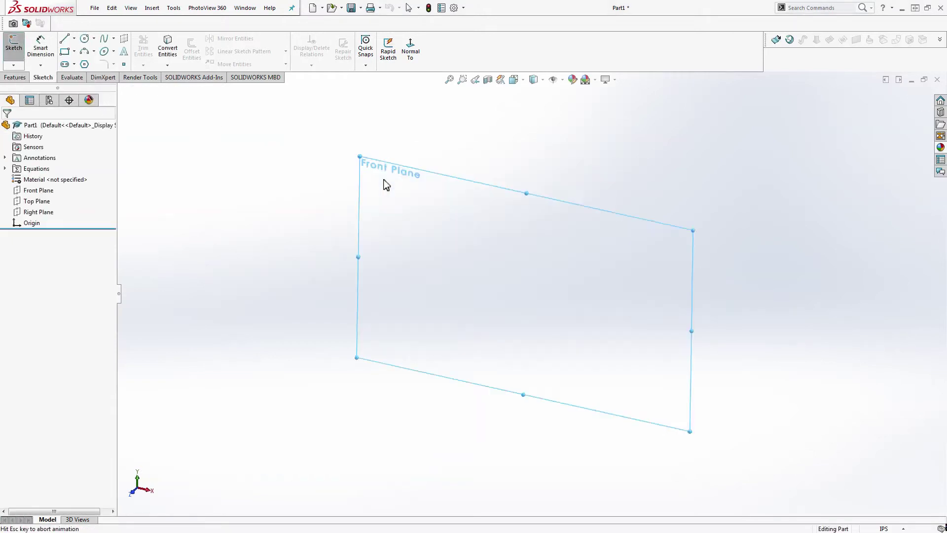
pyautogui.click(85, 39)
pyautogui.click(532, 294)
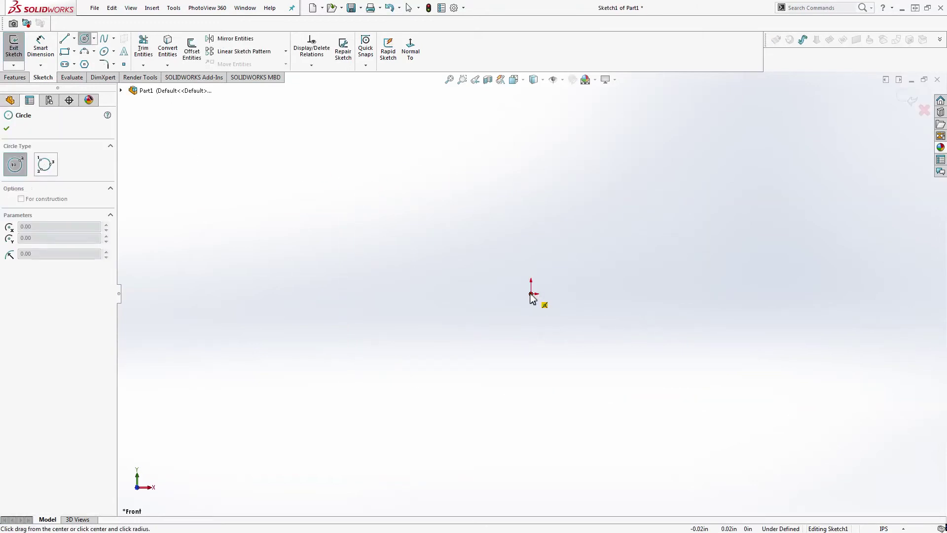
pyautogui.click(392, 378)
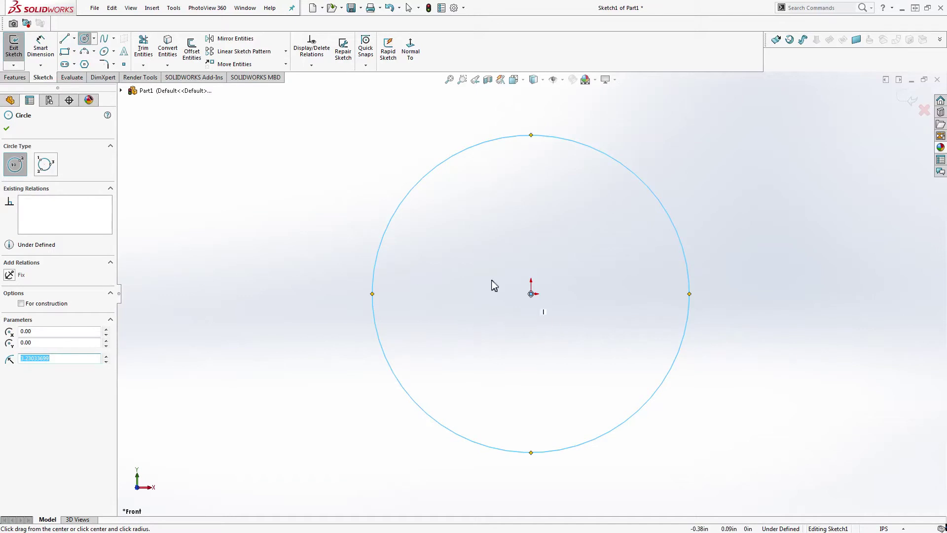
pyautogui.click(21, 303)
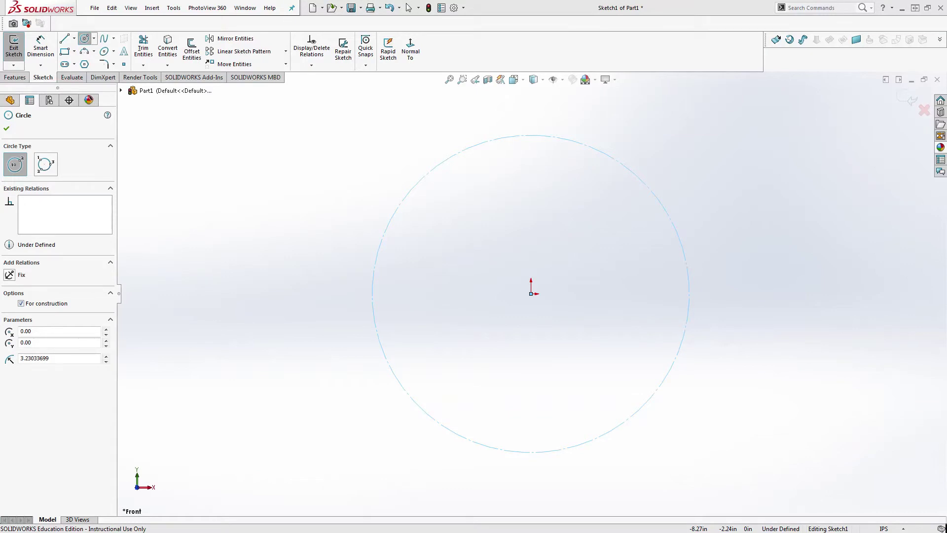
pyautogui.click(308, 246)
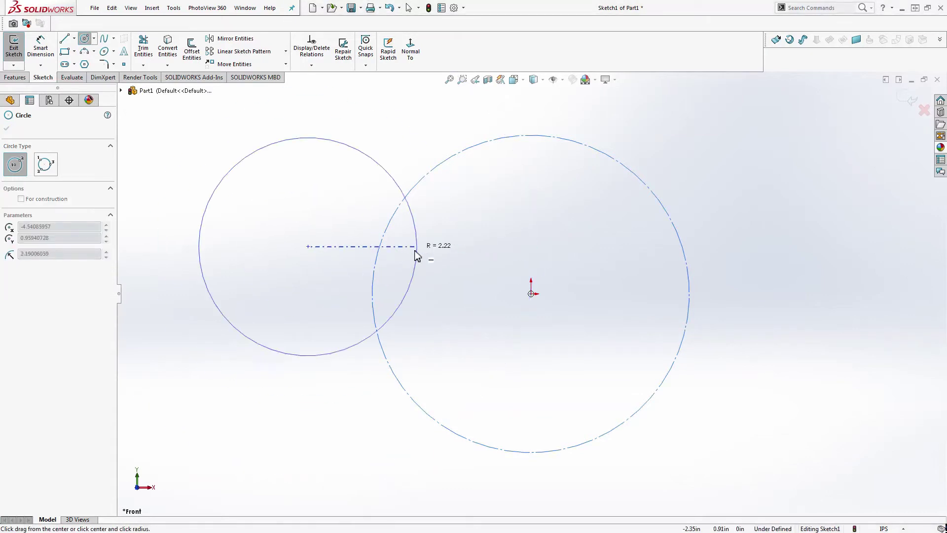
pyautogui.press('Escape')
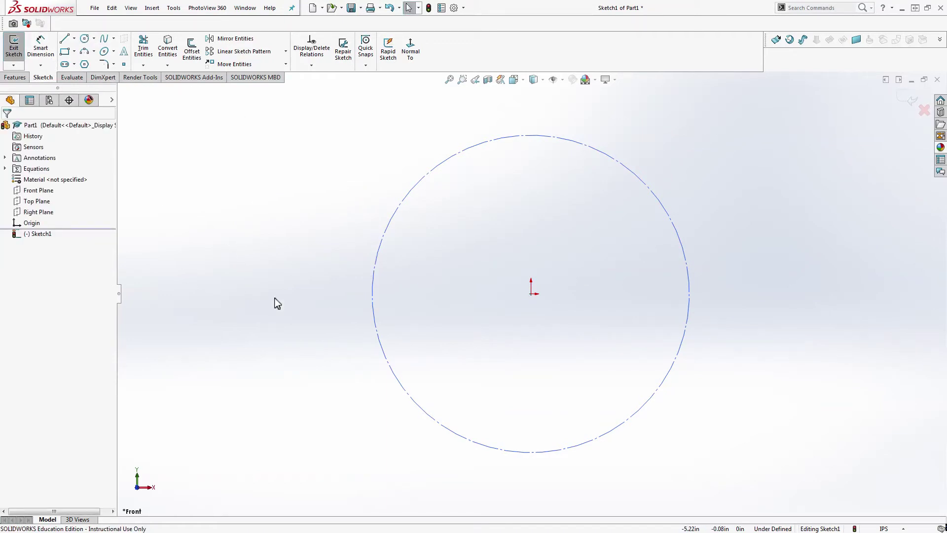
# Step: Dimension the construction circle's diameter and link it to the global variable P
pyautogui.moveTo(275, 297); pyautogui.dragTo(267, 257, button='right')
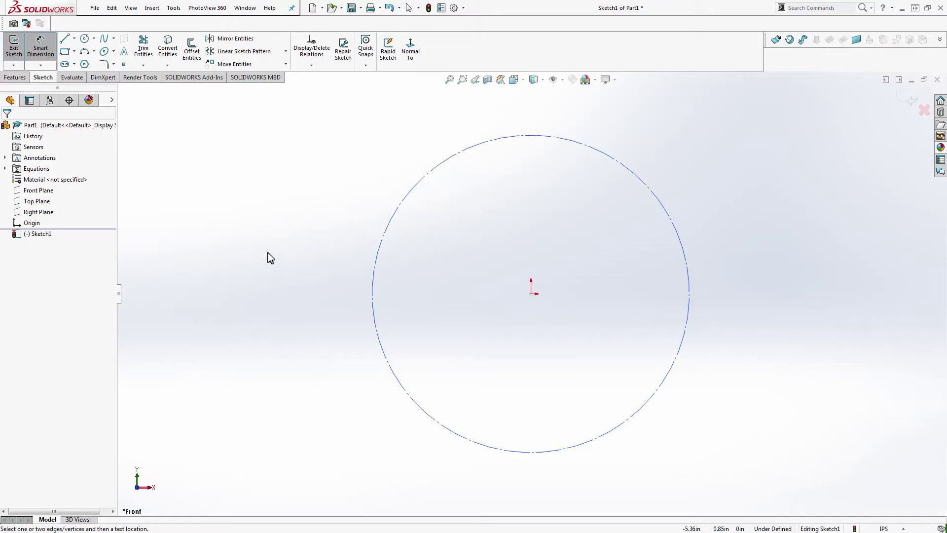
pyautogui.click(389, 223)
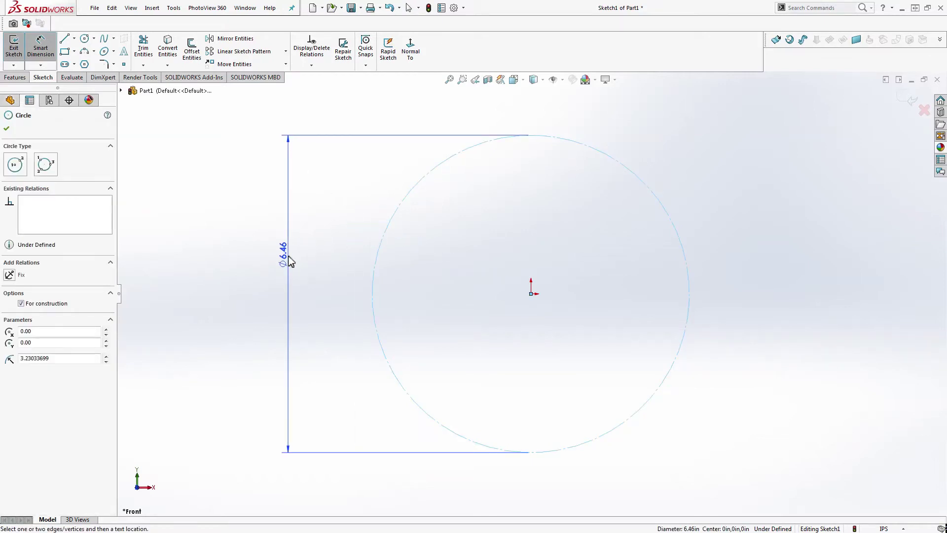
pyautogui.click(301, 288)
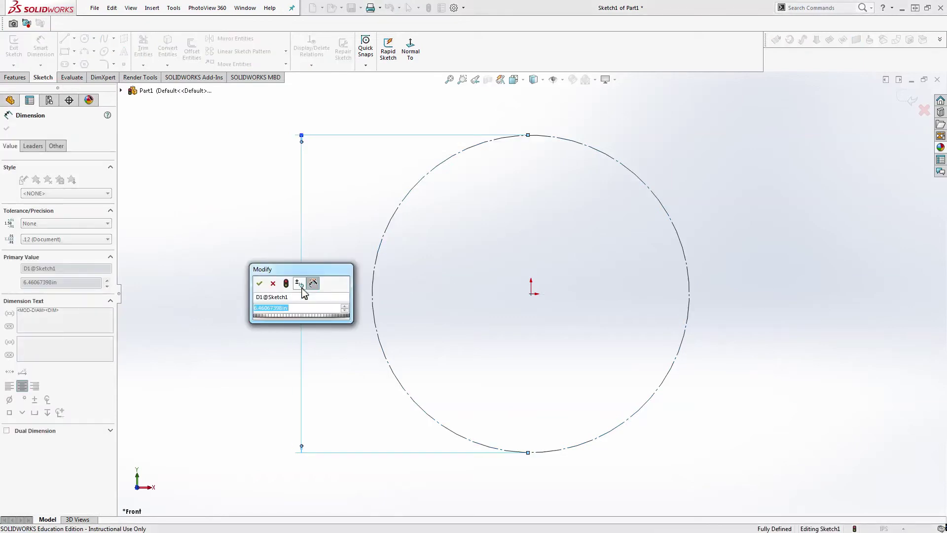
pyautogui.write('=')
pyautogui.press('Down')
pyautogui.press('Right')
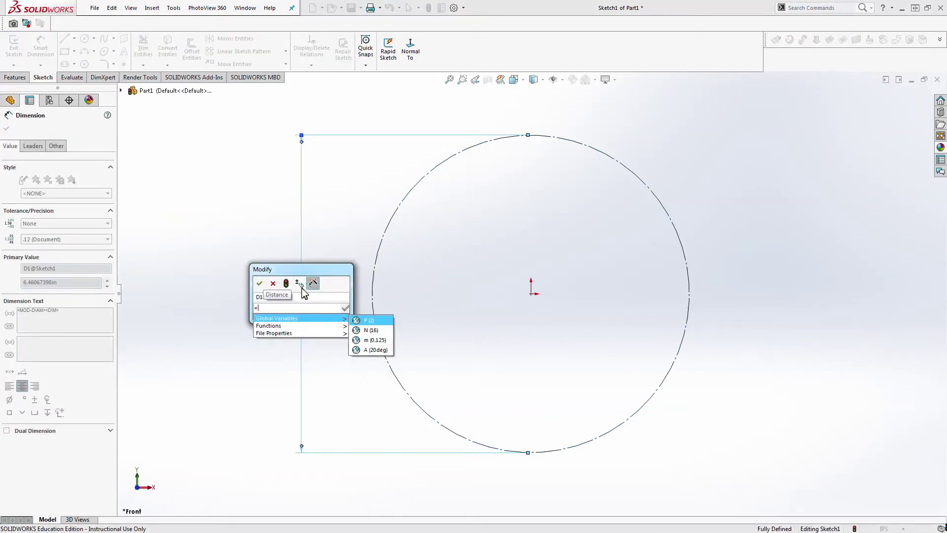
pyautogui.press('Return')
pyautogui.press('Return')
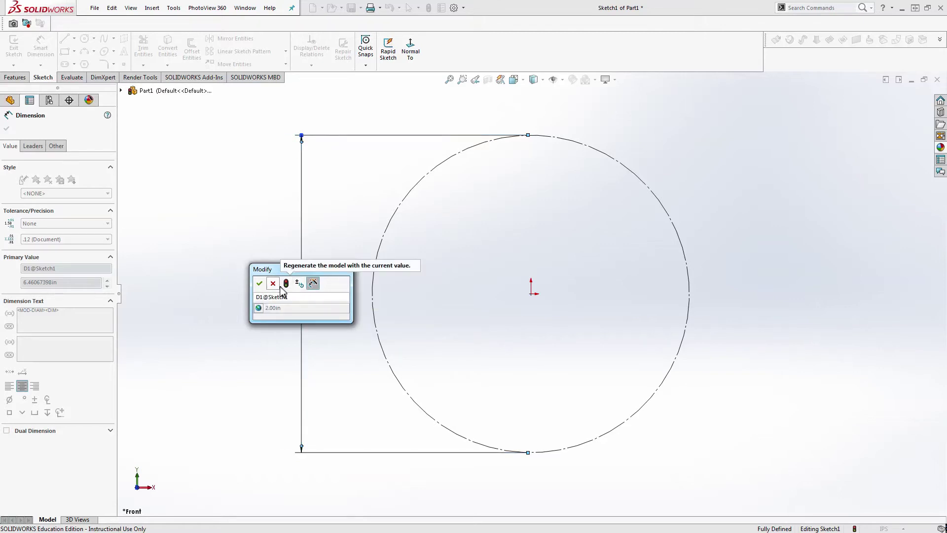
pyautogui.click(260, 284)
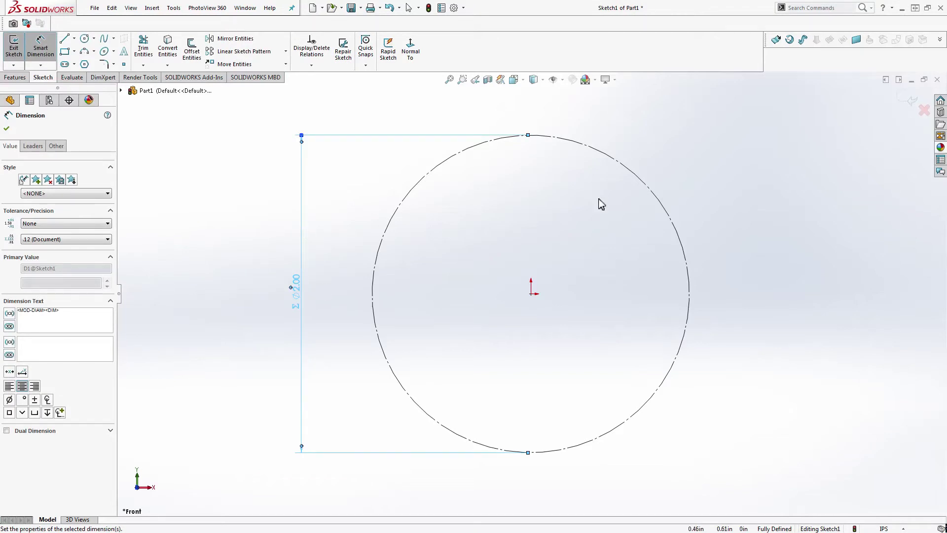
# Step: Sketch a vertical construction line from the origin up to the top of the circle
pyautogui.click(65, 44)
pyautogui.click(30, 242)
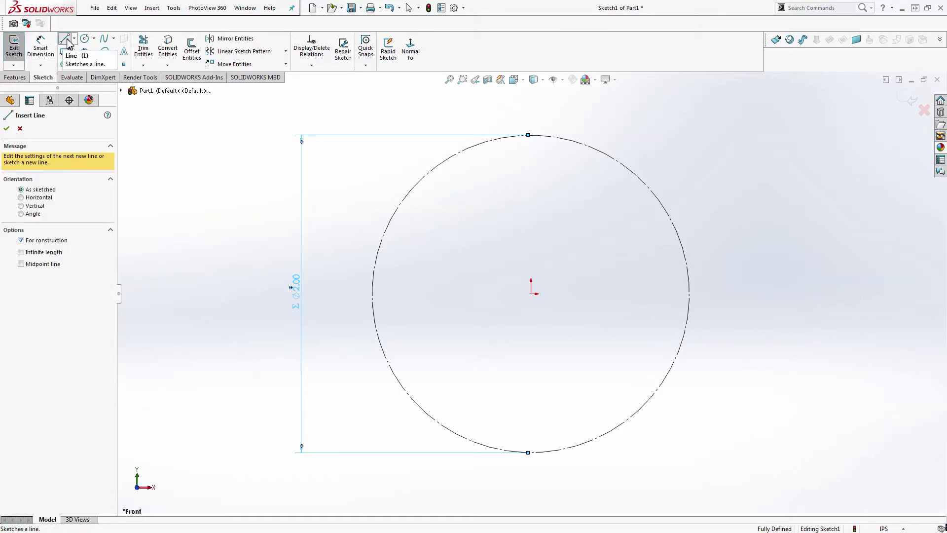
pyautogui.click(531, 294)
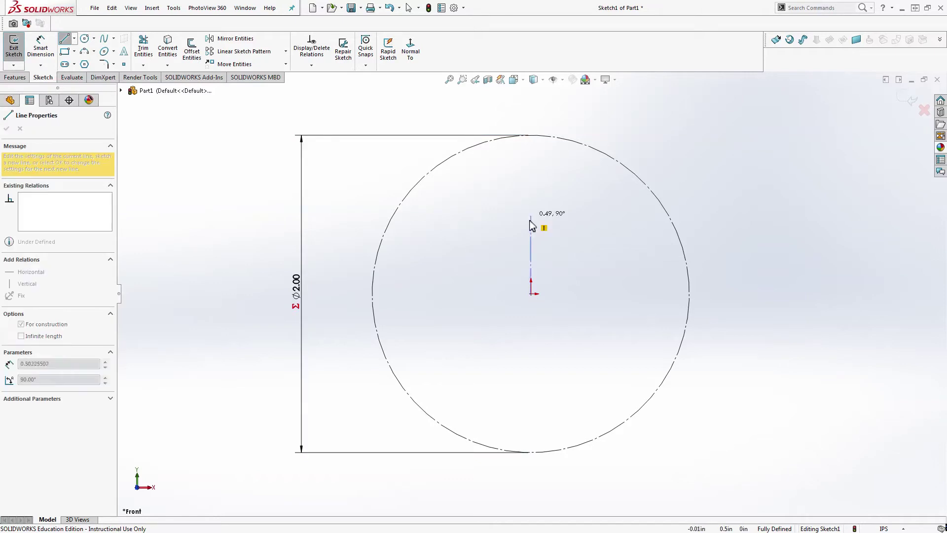
pyautogui.click(531, 136)
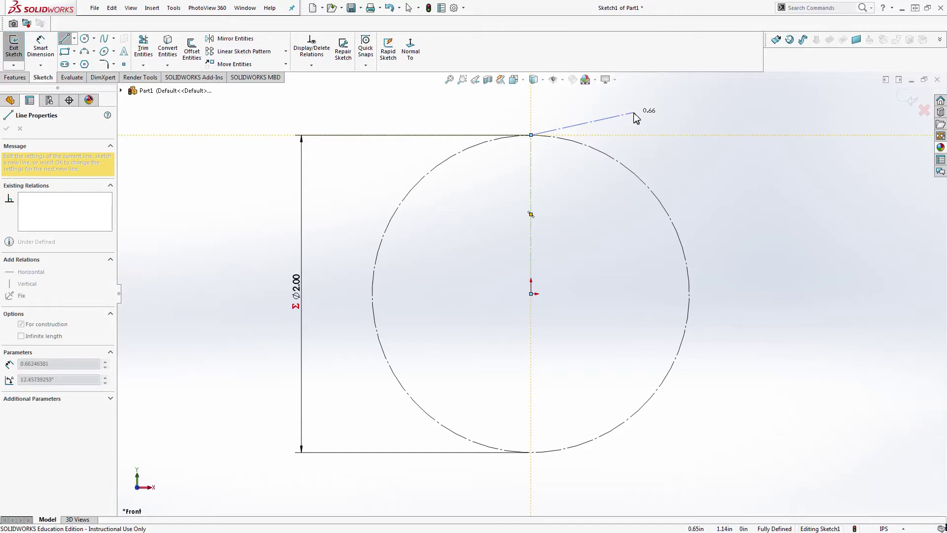
pyautogui.press('Escape')
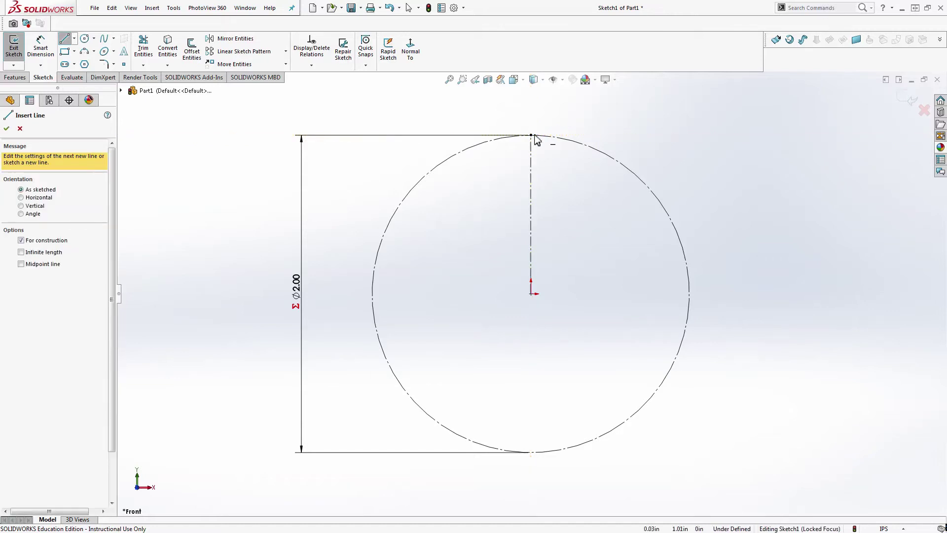
# Step: Sketch a construction line sloping about 19° from outside the circle's upper right, past its top point, down to the circle's upper left
pyautogui.click(638, 97)
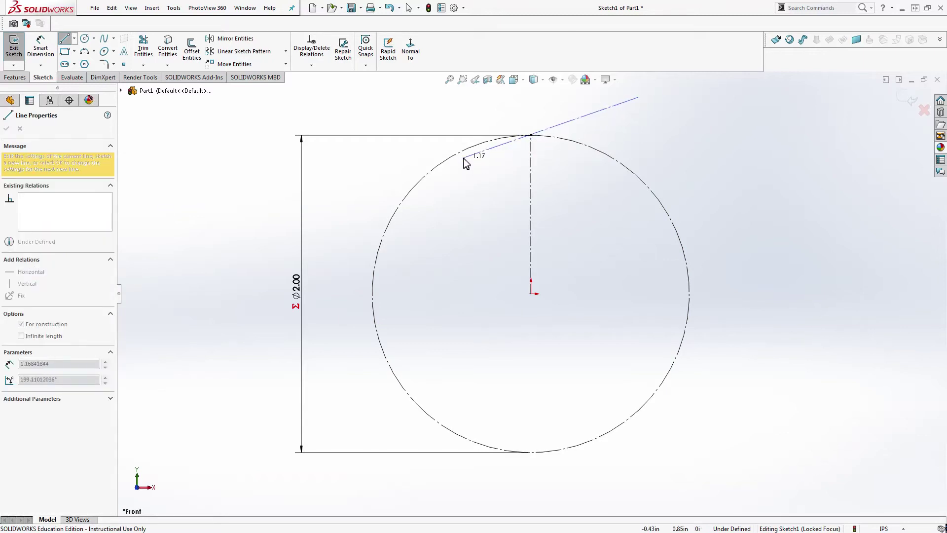
pyautogui.click(431, 171)
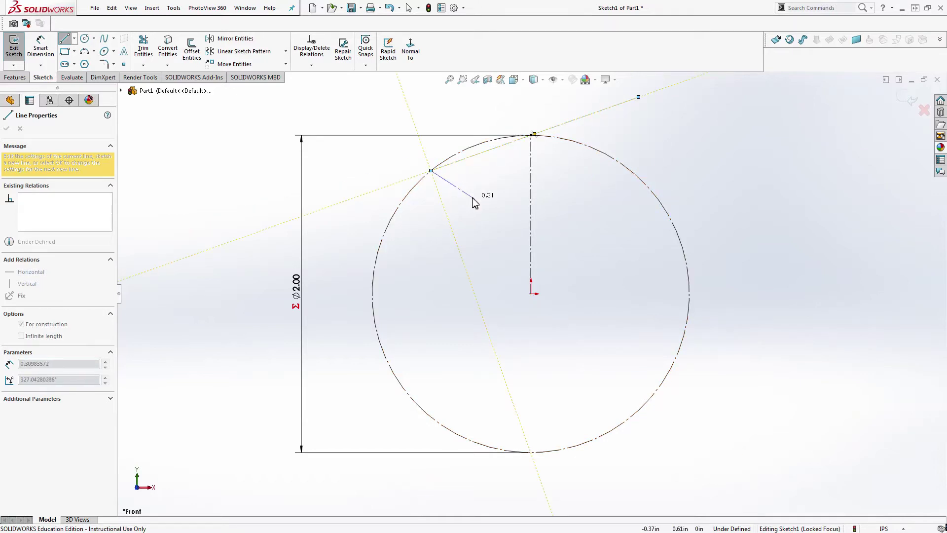
pyautogui.press('Escape')
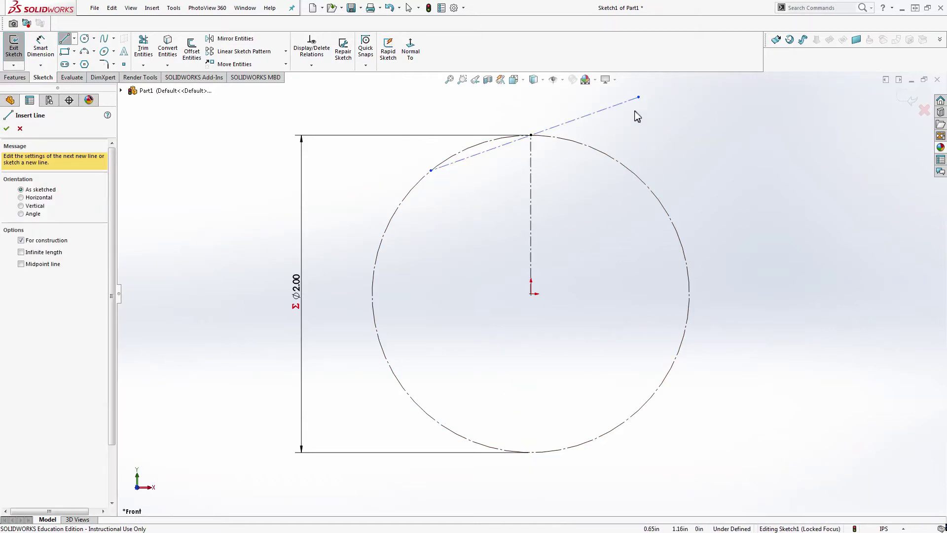
pyautogui.press('Escape')
# Step: Test the sloped line by moving its free outer end, and make the line coincident with the vertical line's upper endpoint
pyautogui.moveTo(639, 100)
pyautogui.mouseDown()
pyautogui.moveTo(649, 144)
pyautogui.moveTo(630, 109)
pyautogui.mouseUp()
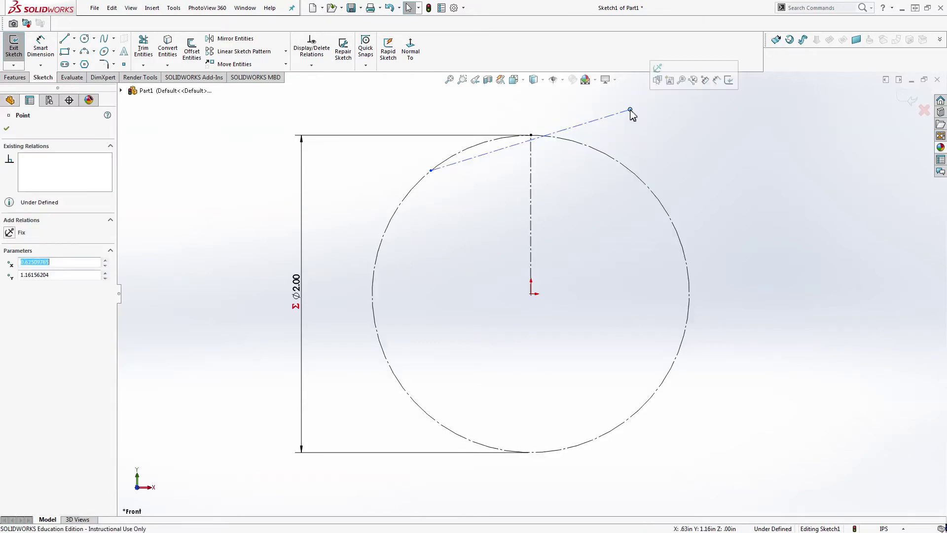
pyautogui.click(523, 143)
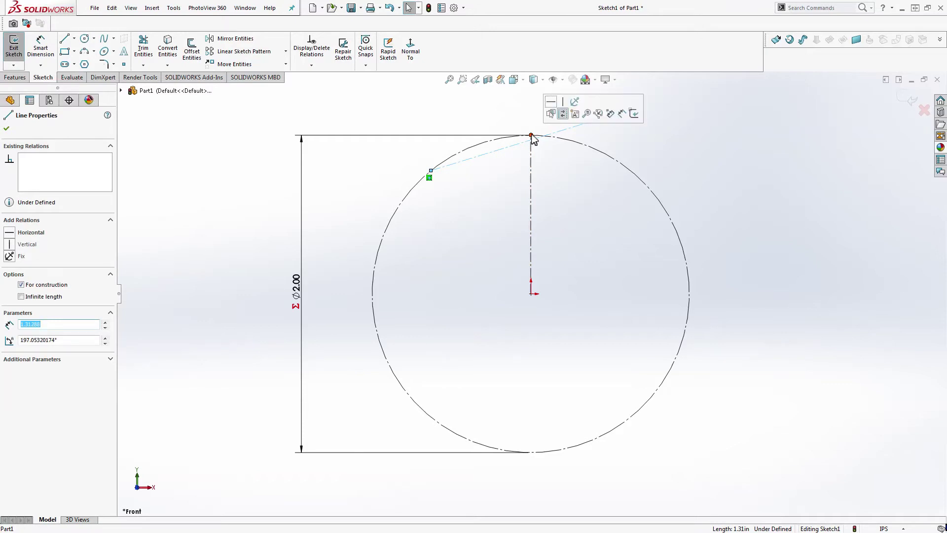
pyautogui.keyDown('ctrl'); pyautogui.click(532, 136); pyautogui.keyUp('ctrl')
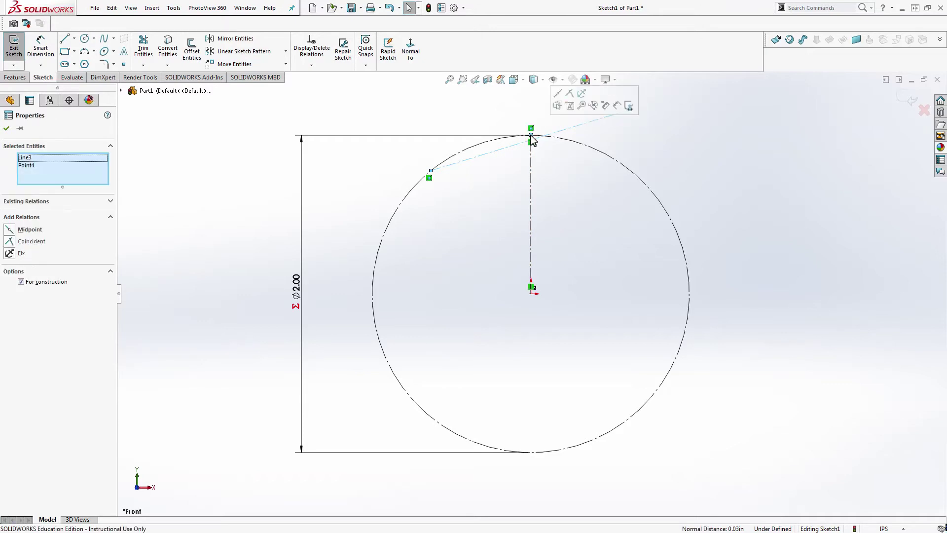
pyautogui.click(570, 94)
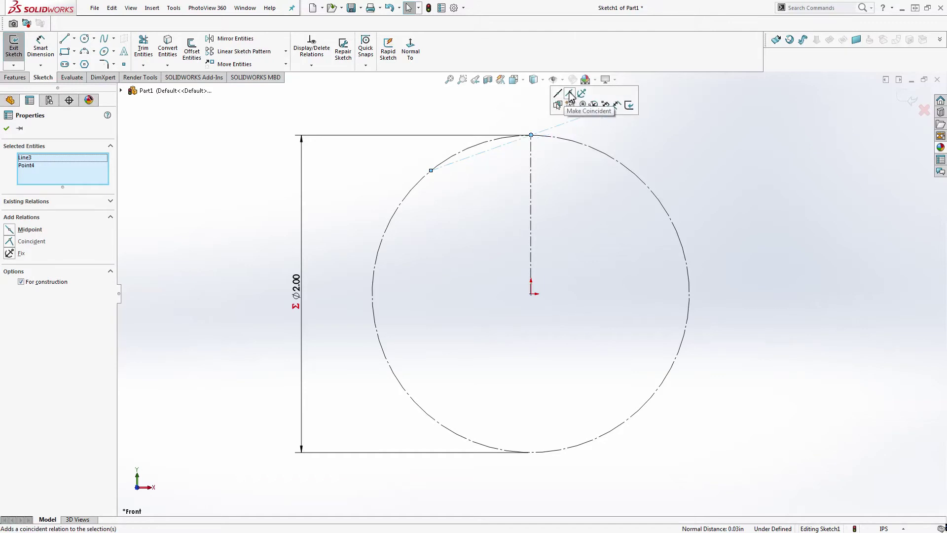
pyautogui.press('Escape')
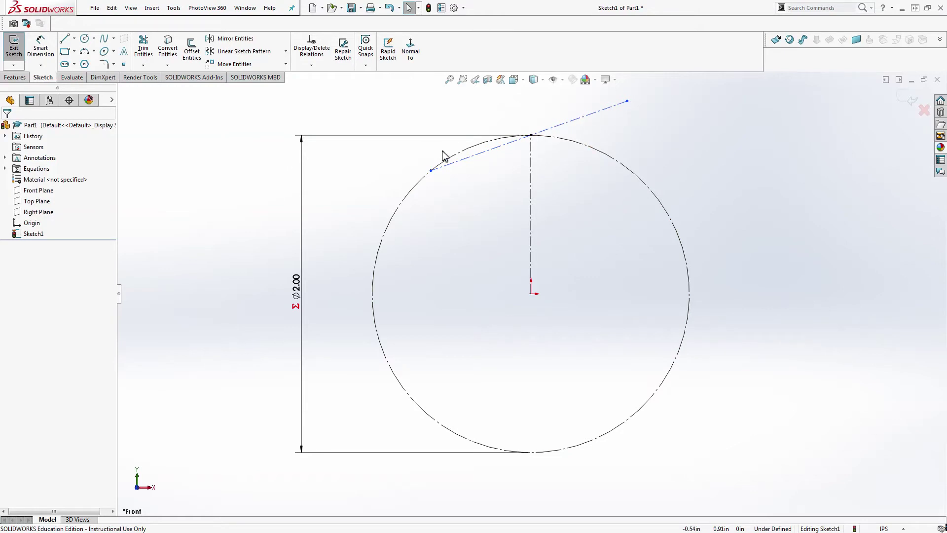
# Step: Sketch a horizontal construction line about 0.62 in long from the circle's top point outward to the right
pyautogui.click(64, 38)
pyautogui.click(21, 240)
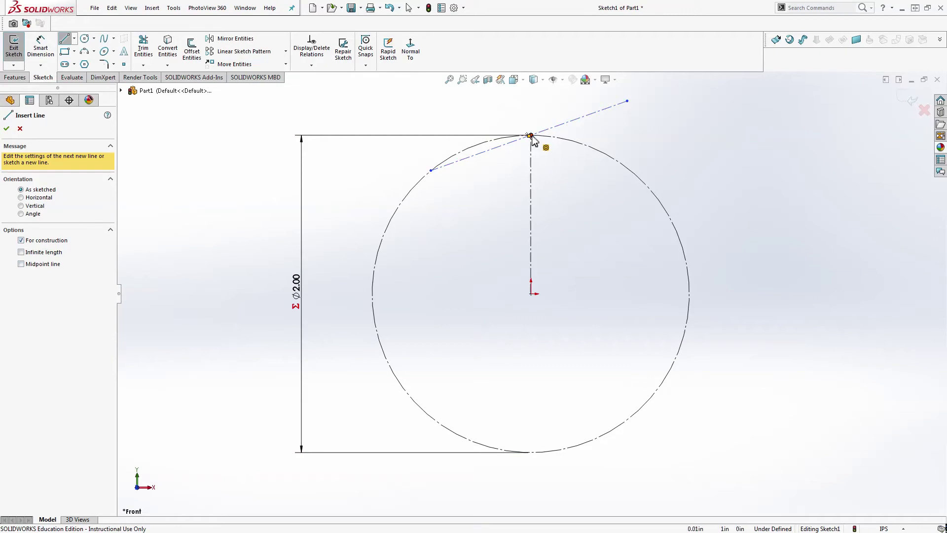
pyautogui.scroll(-5, 536, 145)
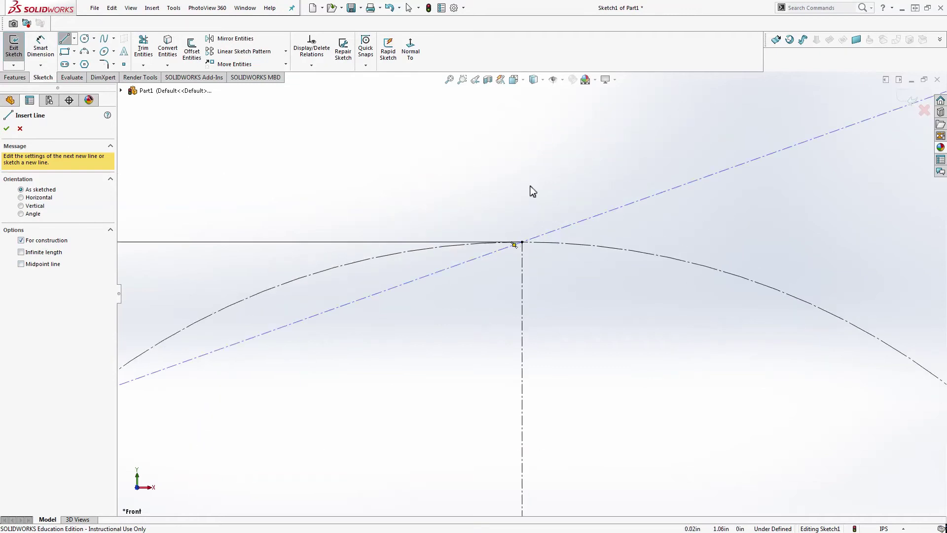
pyautogui.click(522, 242)
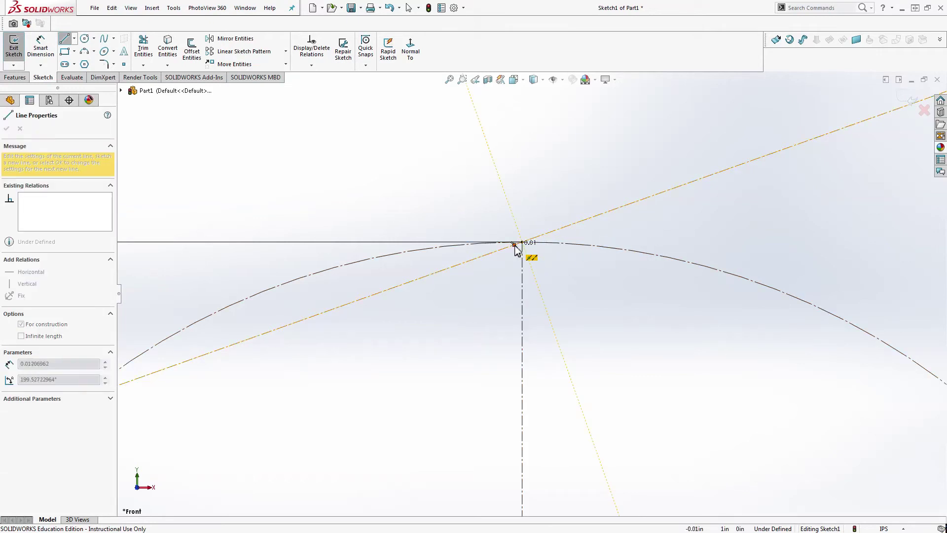
pyautogui.scroll(3, 729, 229)
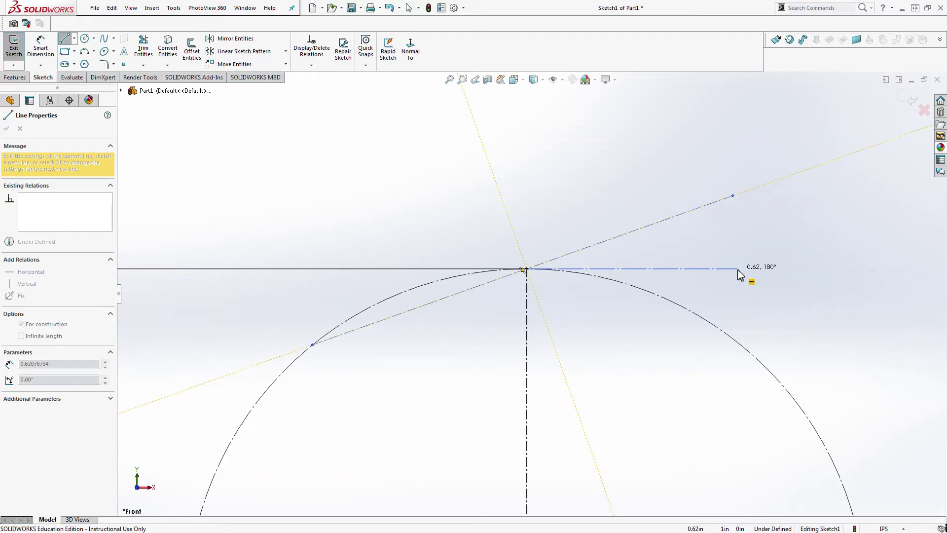
pyautogui.click(738, 269)
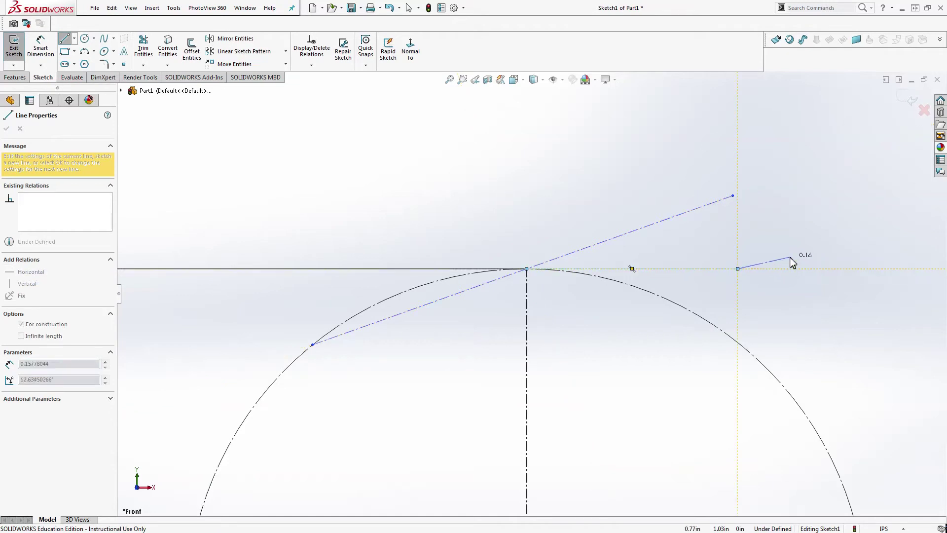
pyautogui.press('Escape')
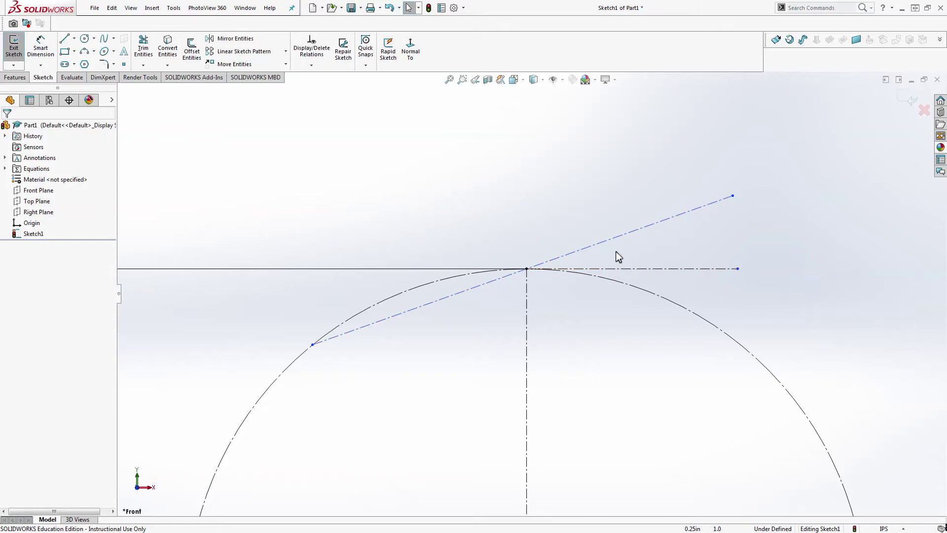
# Step: Dimension the angle between the horizontal and sloped construction lines and link it to the global variable A
pyautogui.click(32, 41)
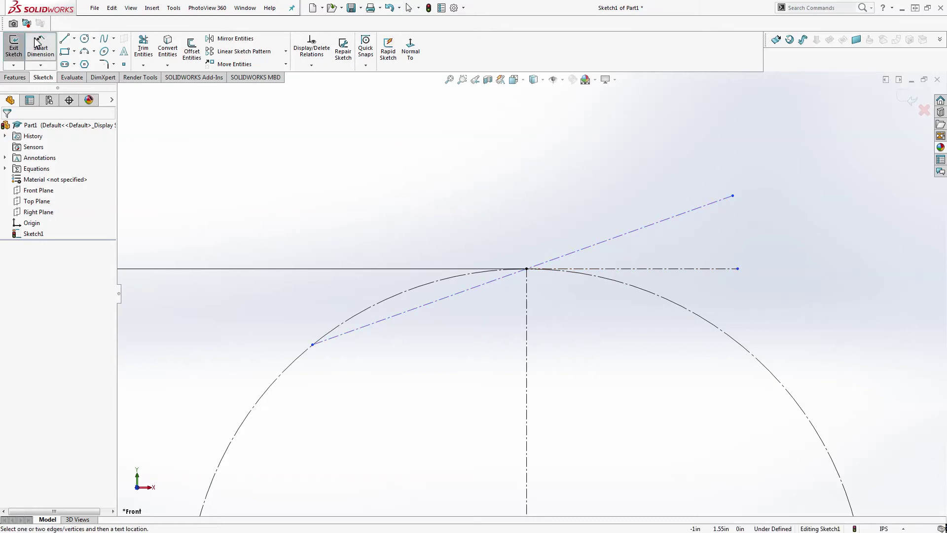
pyautogui.click(655, 270)
pyautogui.click(642, 228)
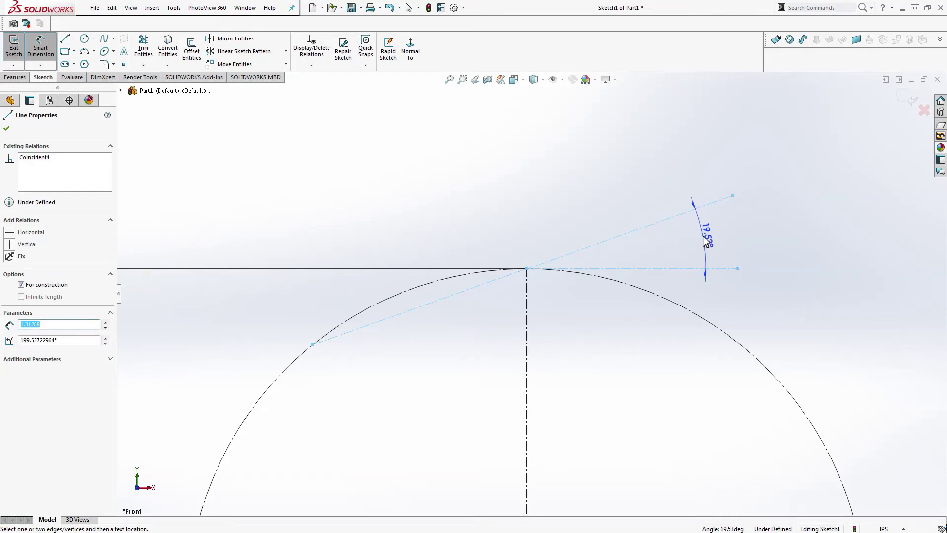
pyautogui.click(699, 246)
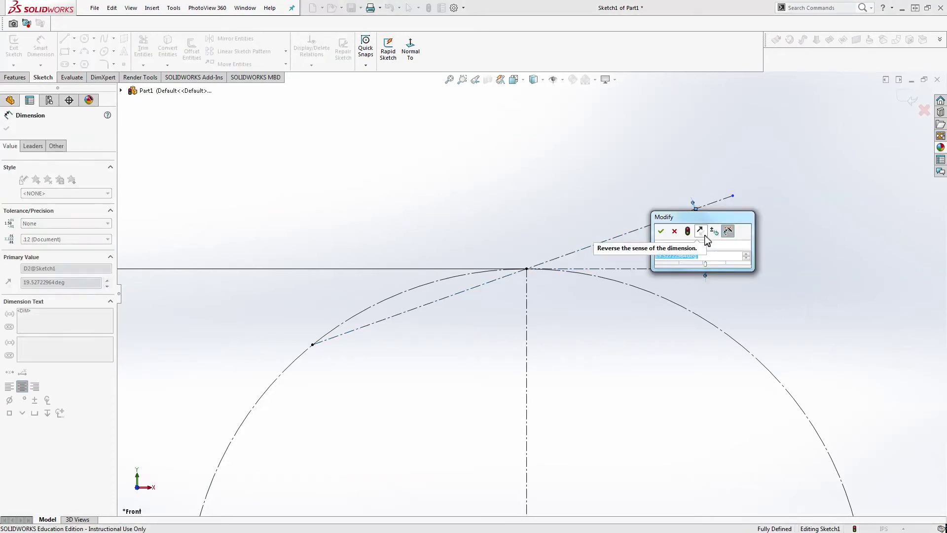
pyautogui.write('=')
pyautogui.press('Down')
pyautogui.press('Right')
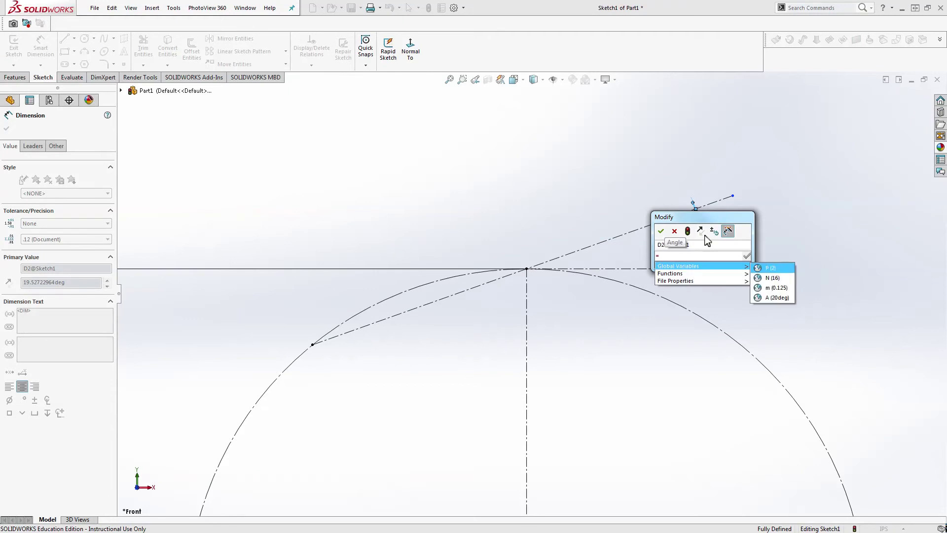
pyautogui.press('Down')
pyautogui.press('Down')
pyautogui.press('Down')
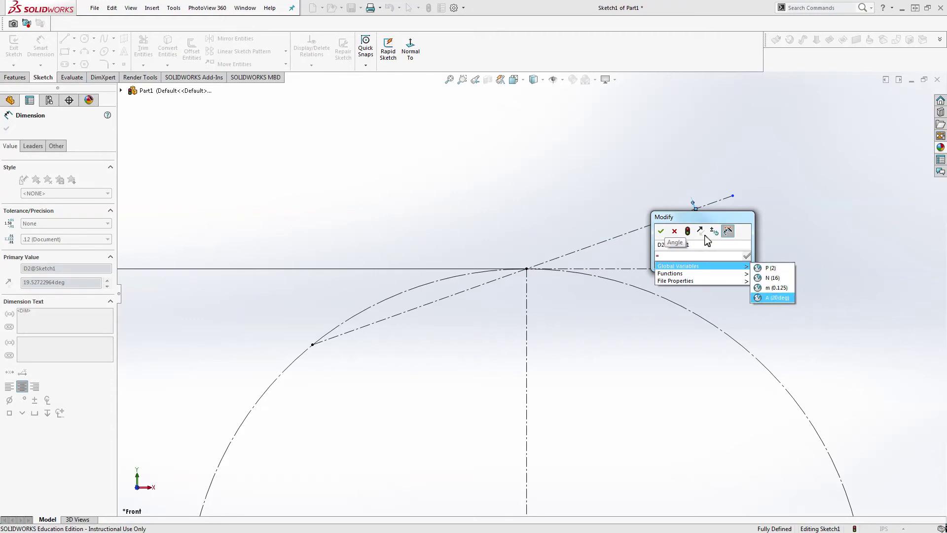
pyautogui.press('Return')
pyautogui.press('Return')
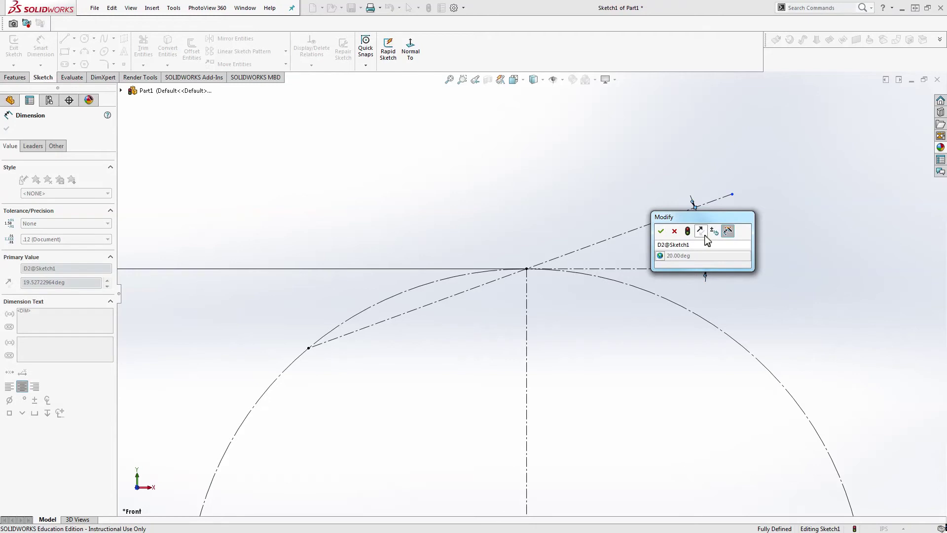
pyautogui.click(660, 231)
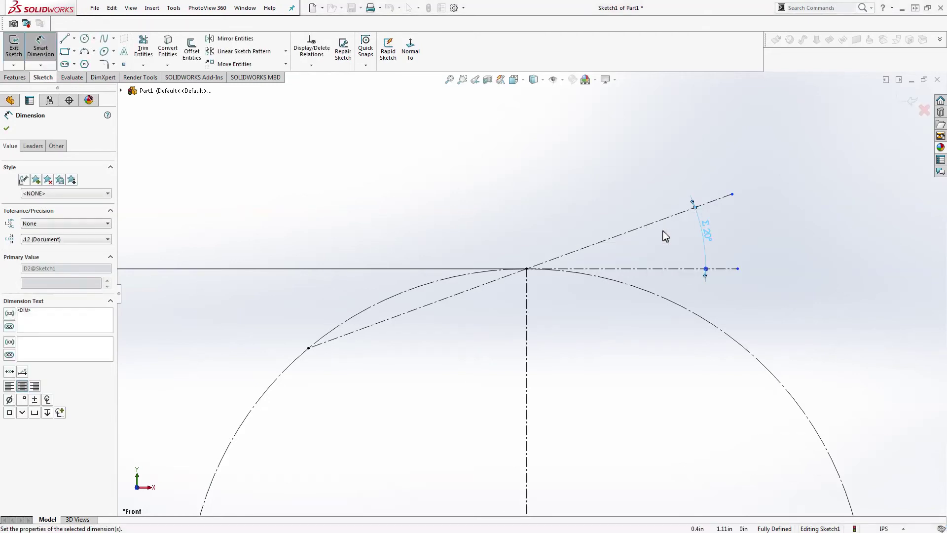
# Step: Shift the angle dimension slightly outward from the vertex of the two construction lines
pyautogui.moveTo(707, 234); pyautogui.dragTo(710, 241)
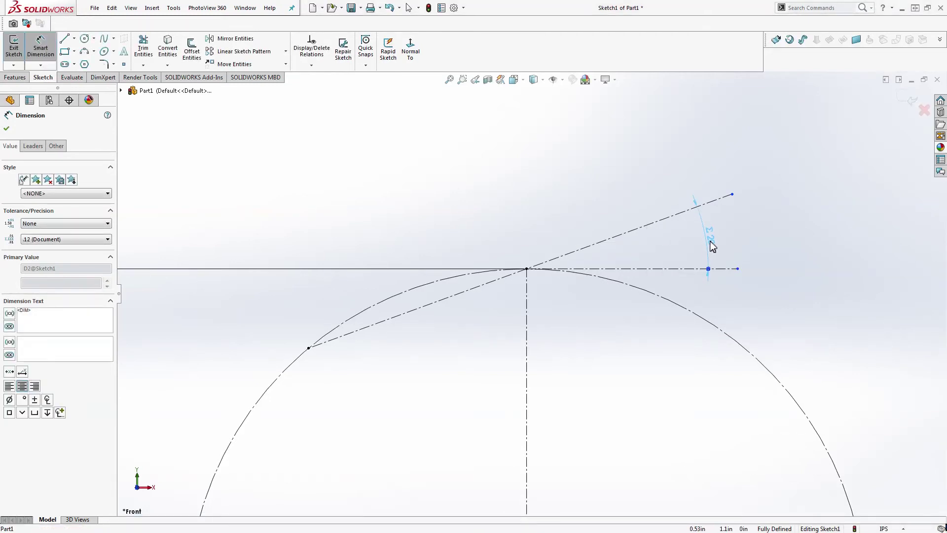
pyautogui.moveTo(760, 250); pyautogui.dragTo(759, 201, button='right')
pyautogui.click(736, 228)
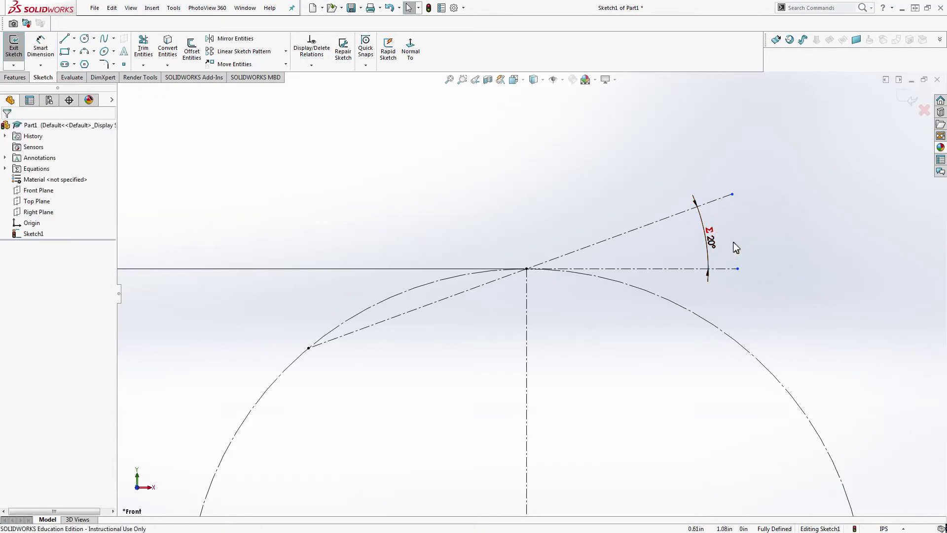
pyautogui.scroll(5, 627, 377)
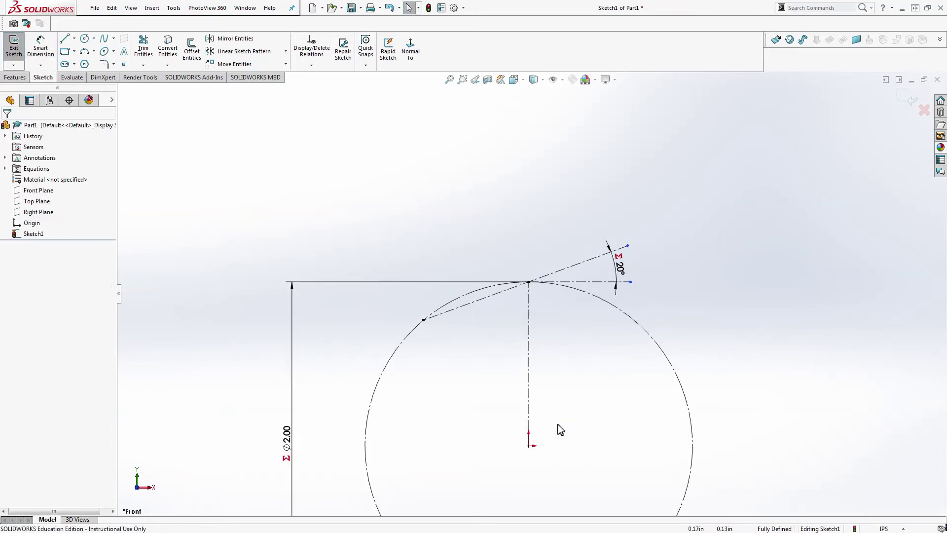
pyautogui.scroll(-1, 565, 433)
pyautogui.scroll(1, 566, 425)
pyautogui.scroll(-1, 565, 425)
pyautogui.scroll(-1, 511, 264)
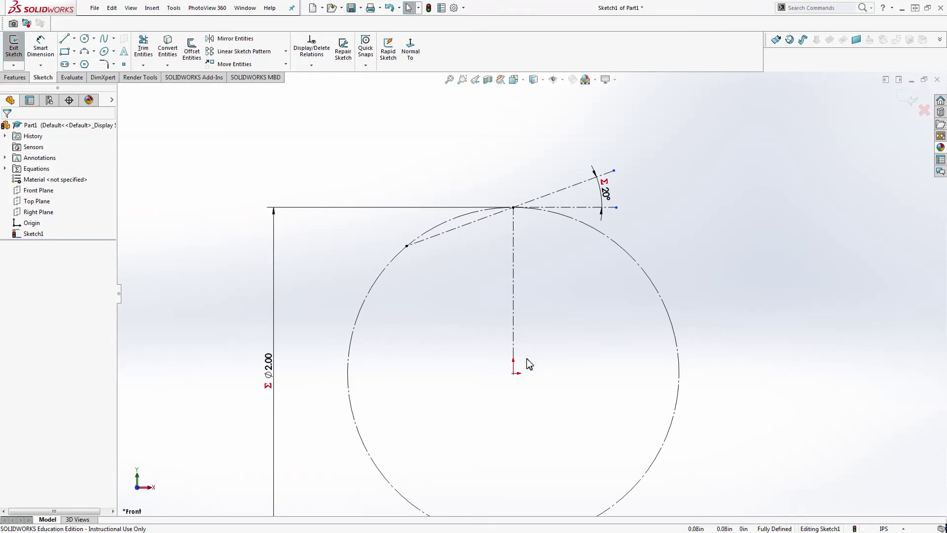
# Step: Sketch a construction line about 0.94 in long from the origin to the inner part of the sloped line
pyautogui.scroll(-2, 527, 365)
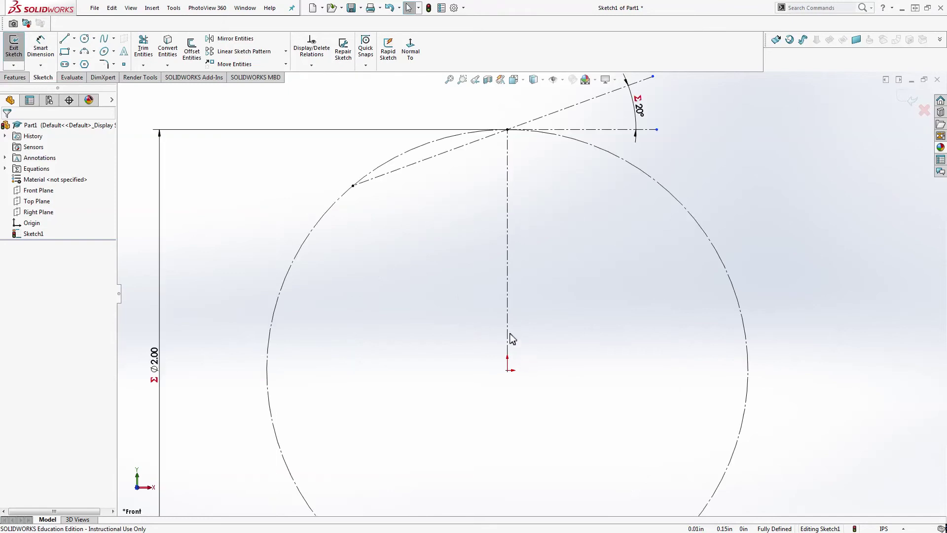
pyautogui.click(65, 39)
pyautogui.click(35, 241)
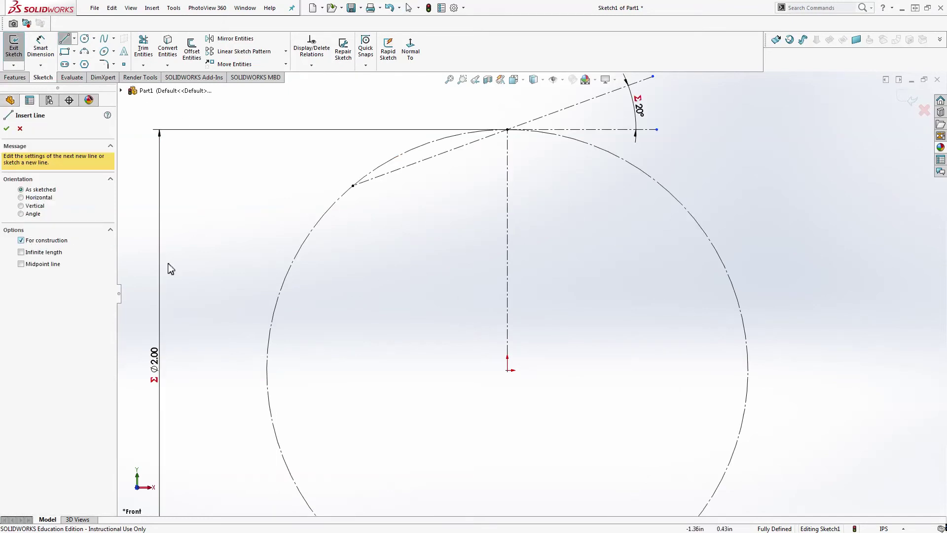
pyautogui.click(507, 370)
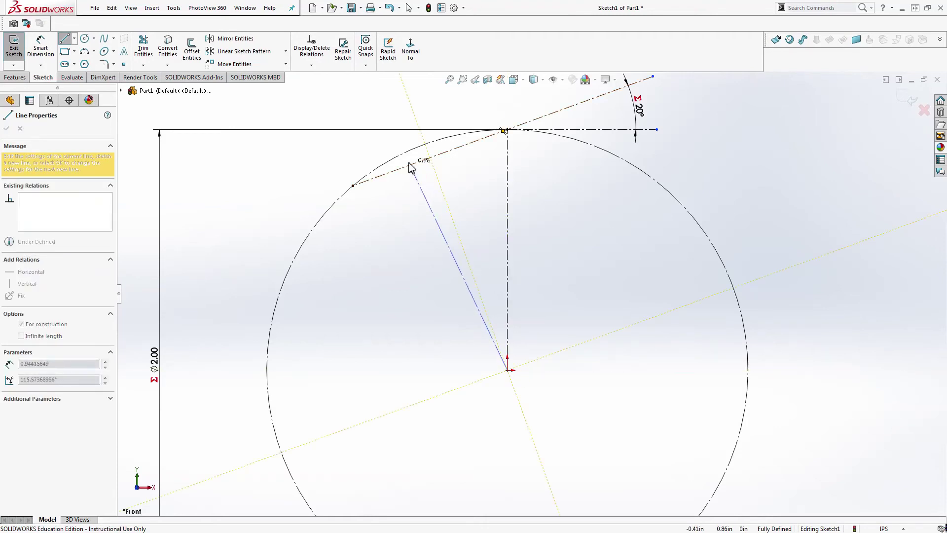
pyautogui.click(416, 163)
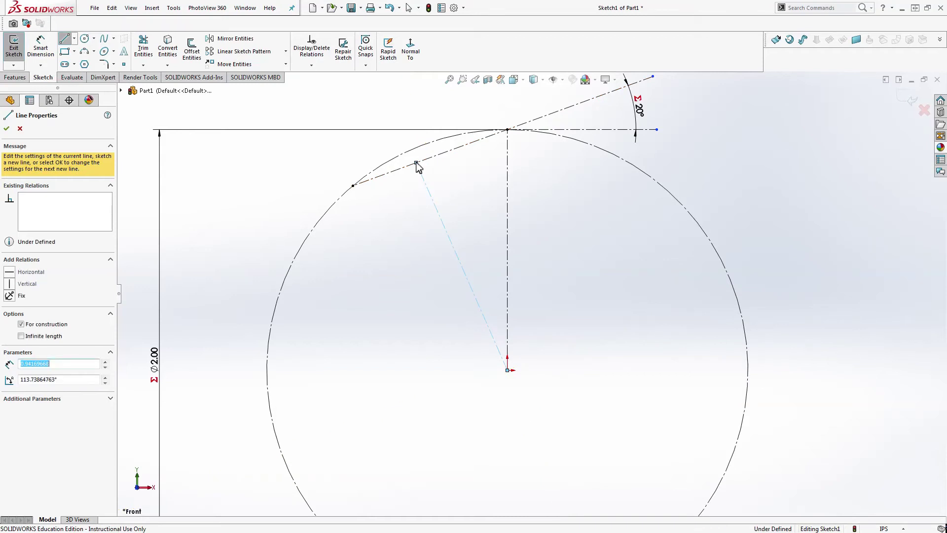
pyautogui.press('Escape')
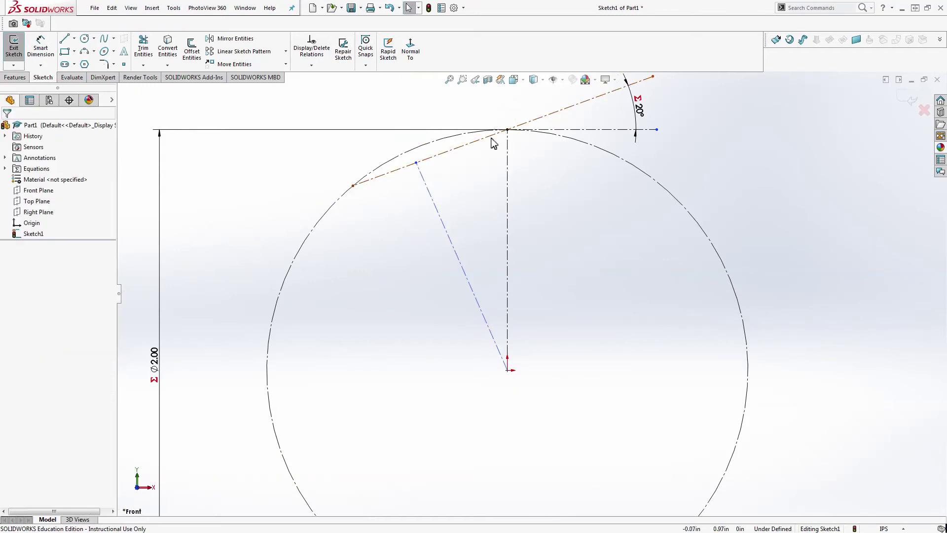
# Step: Make the new construction line from the origin perpendicular to the sloped line
pyautogui.click(437, 163)
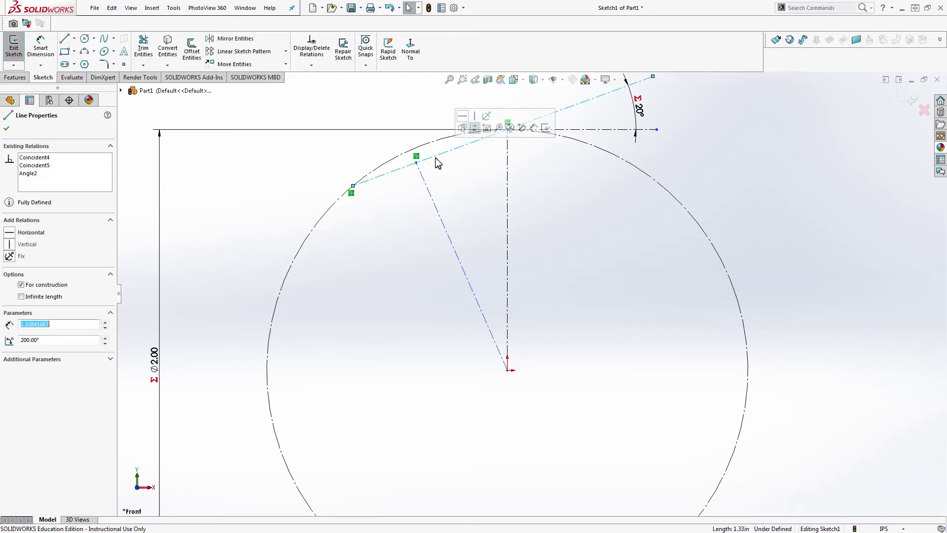
pyautogui.keyDown('ctrl'); pyautogui.click(432, 202); pyautogui.keyUp('ctrl')
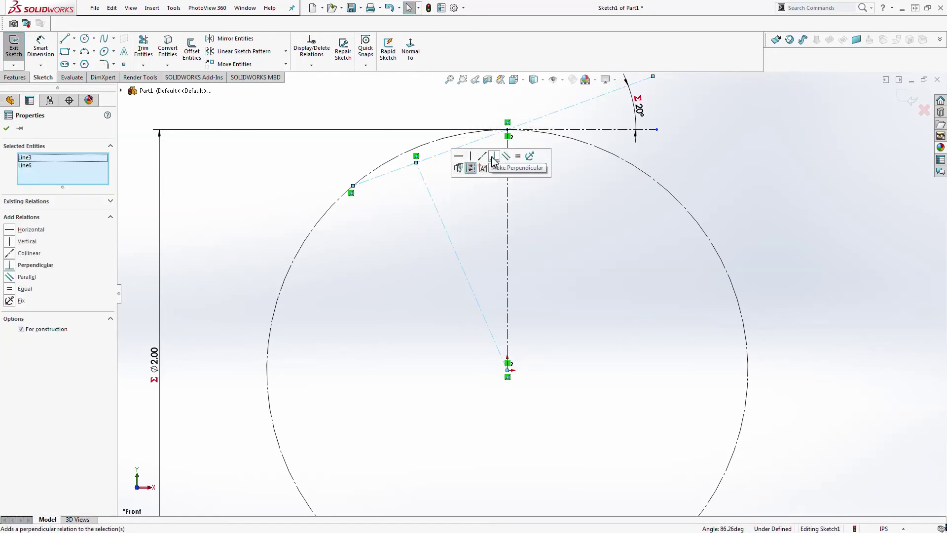
pyautogui.click(10, 265)
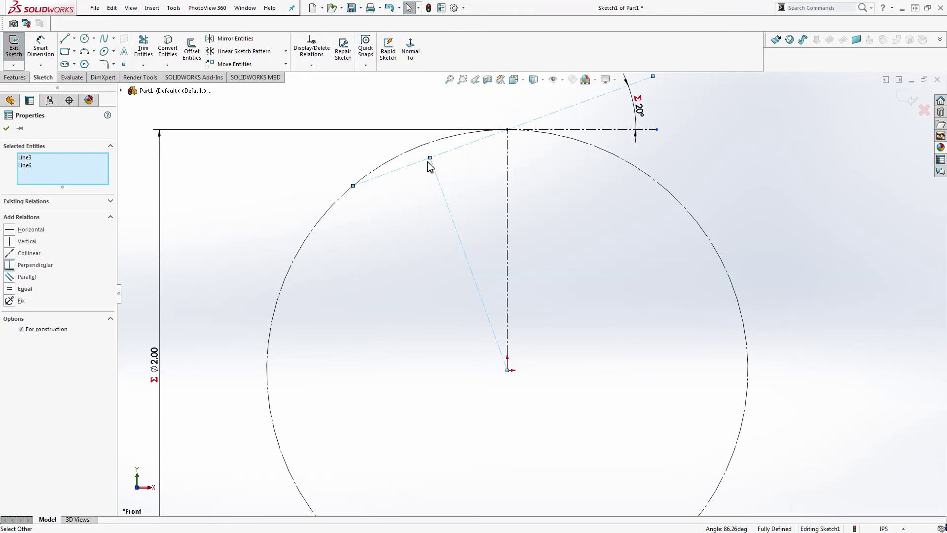
pyautogui.press('Escape')
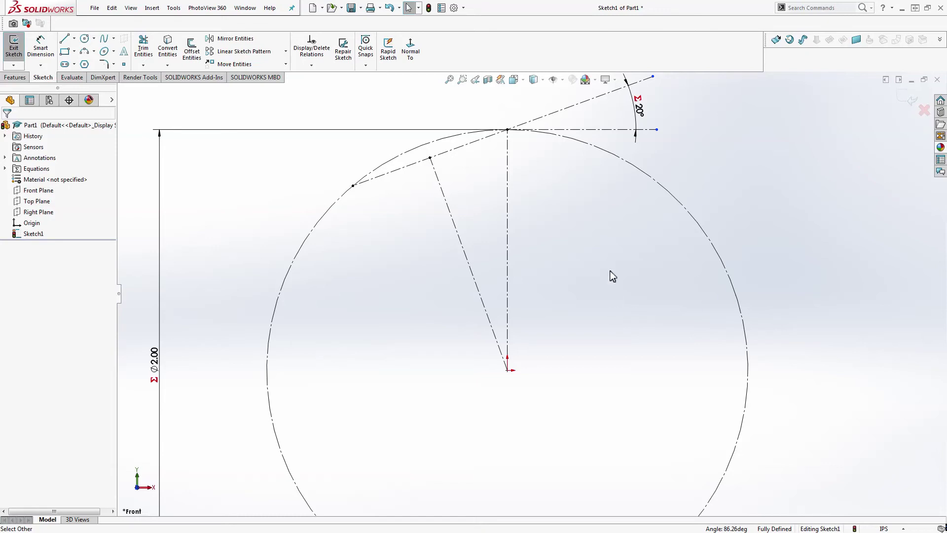
# Step: Sketch a circle centred on the origin that passes through the foot of the perpendicular construction line
pyautogui.click(83, 40)
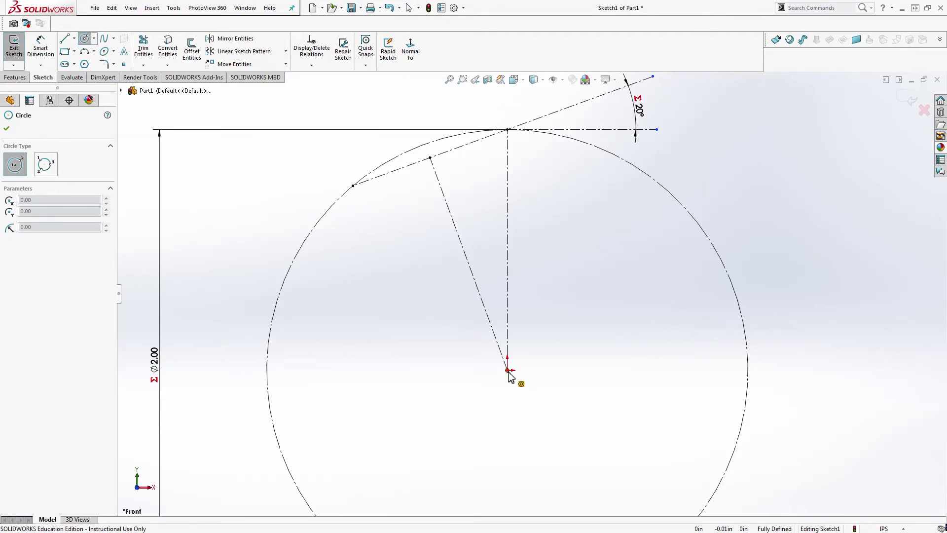
pyautogui.click(507, 369)
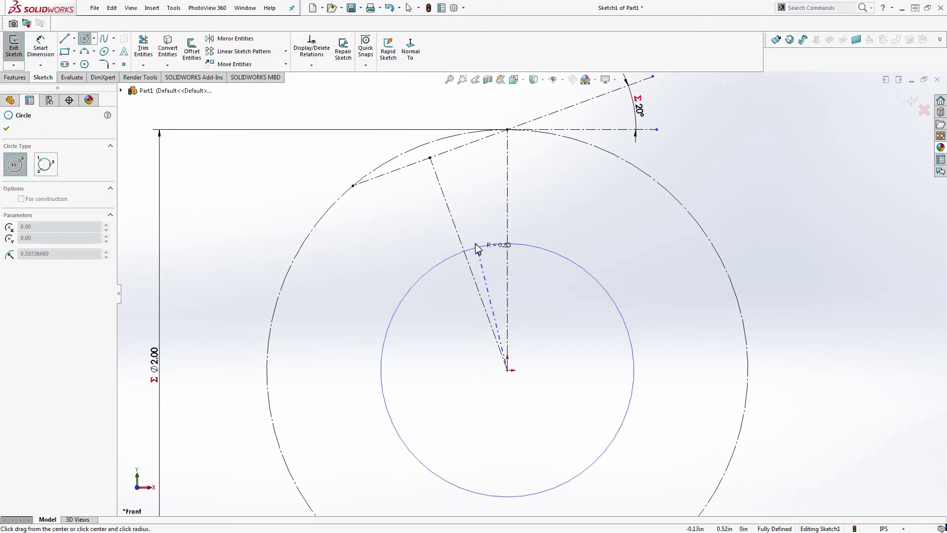
pyautogui.click(430, 158)
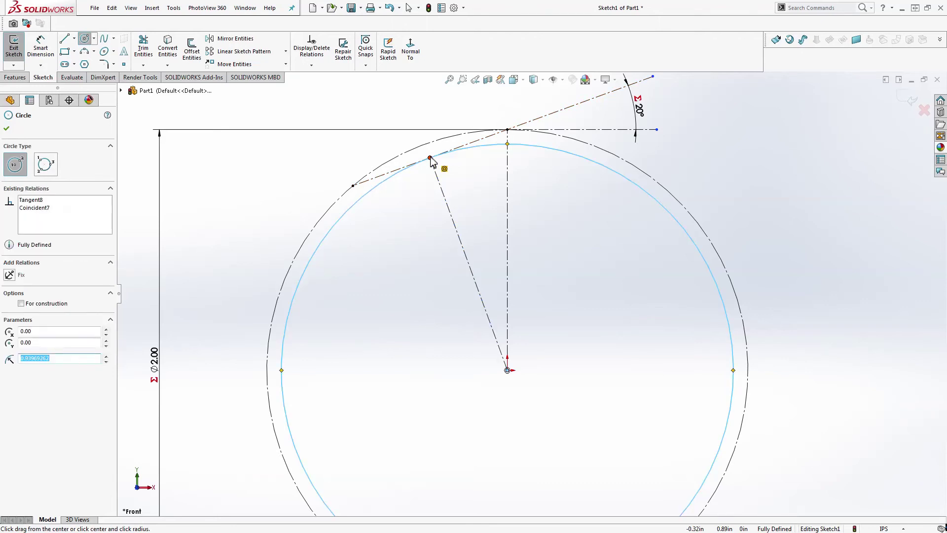
pyautogui.press('Escape')
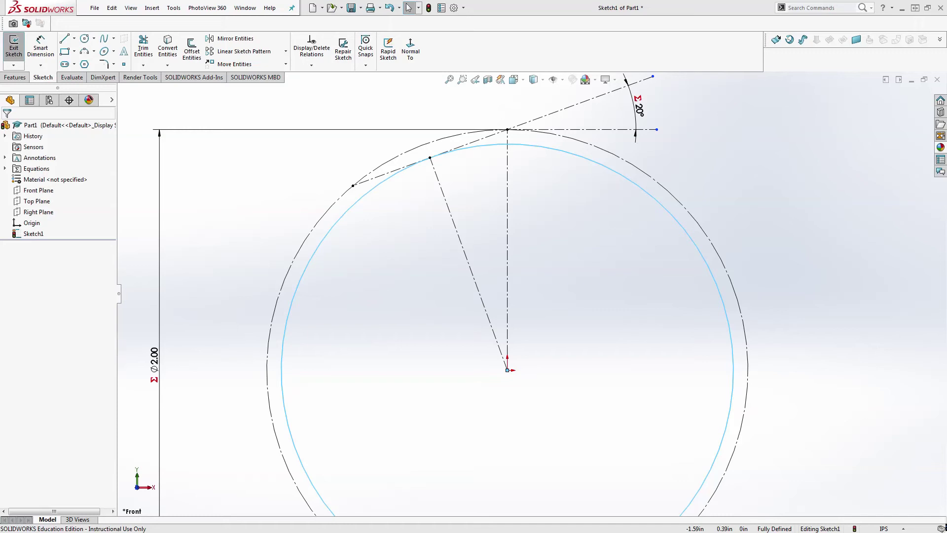
pyautogui.click(125, 161)
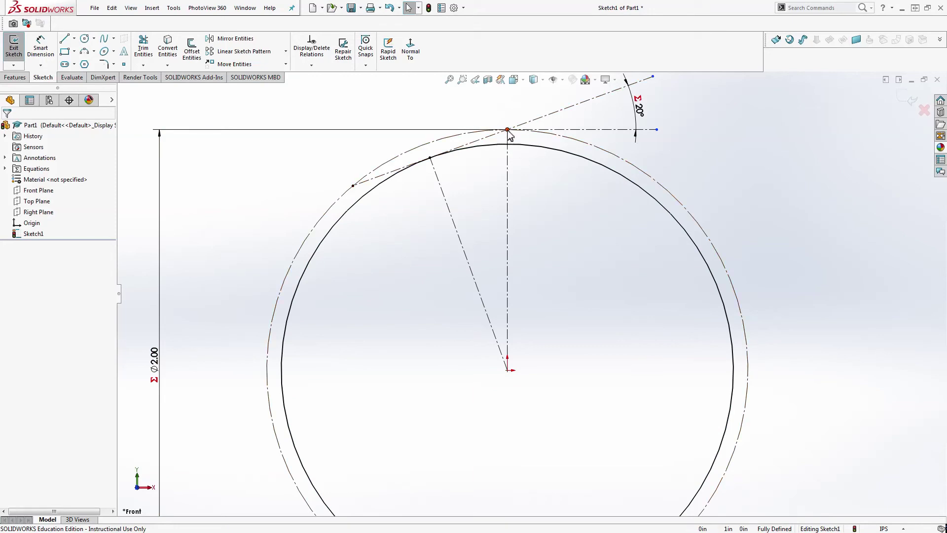
# Step: Add a driven aligned dimension between the perpendicular's foot and the pitch circle's top point, placed above the pitch circle
pyautogui.press('d')
pyautogui.click(430, 158)
pyautogui.click(507, 129)
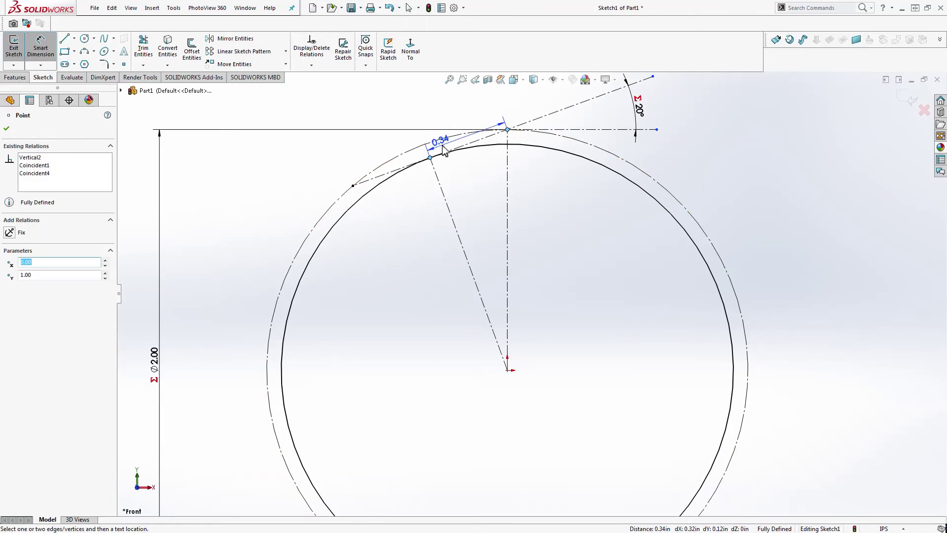
pyautogui.click(443, 151)
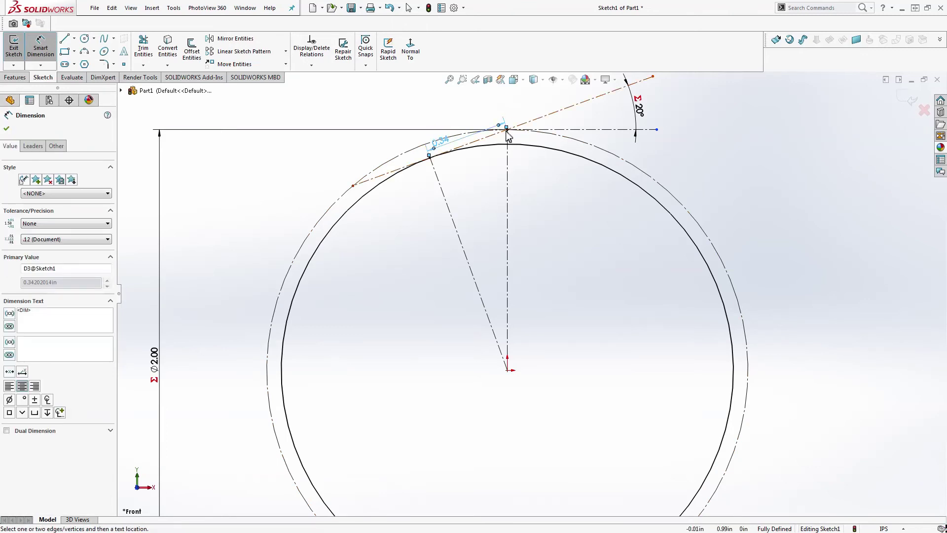
pyautogui.moveTo(443, 151); pyautogui.dragTo(456, 128)
pyautogui.press('Escape')
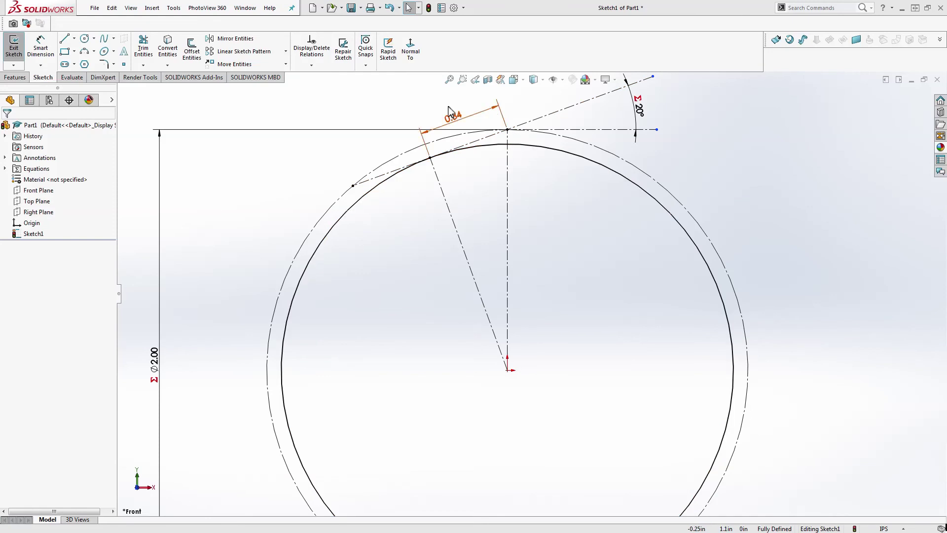
# Step: Sketch a centerpoint arc about the origin, starting at the perpendicular's foot and ending farther left on the inner circle
pyautogui.click(93, 51)
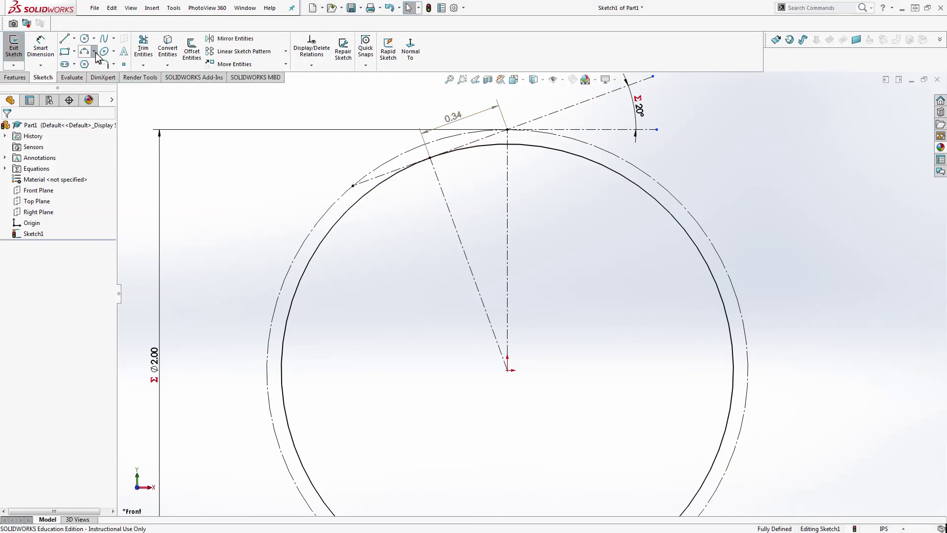
pyautogui.click(105, 64)
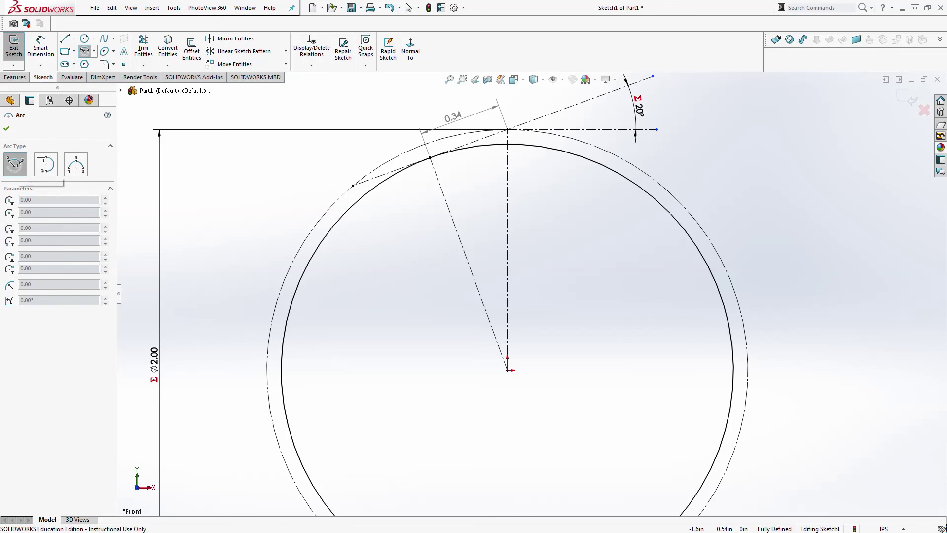
pyautogui.click(507, 371)
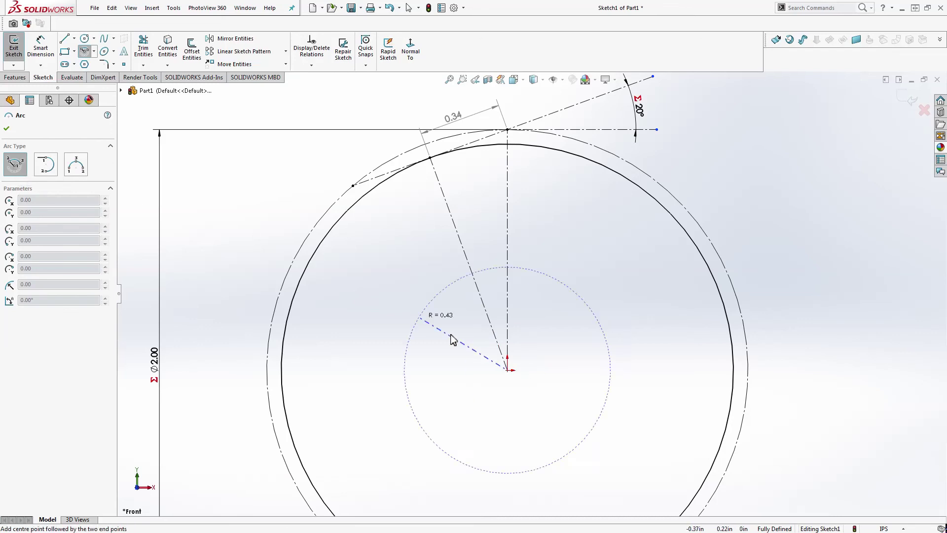
pyautogui.click(430, 158)
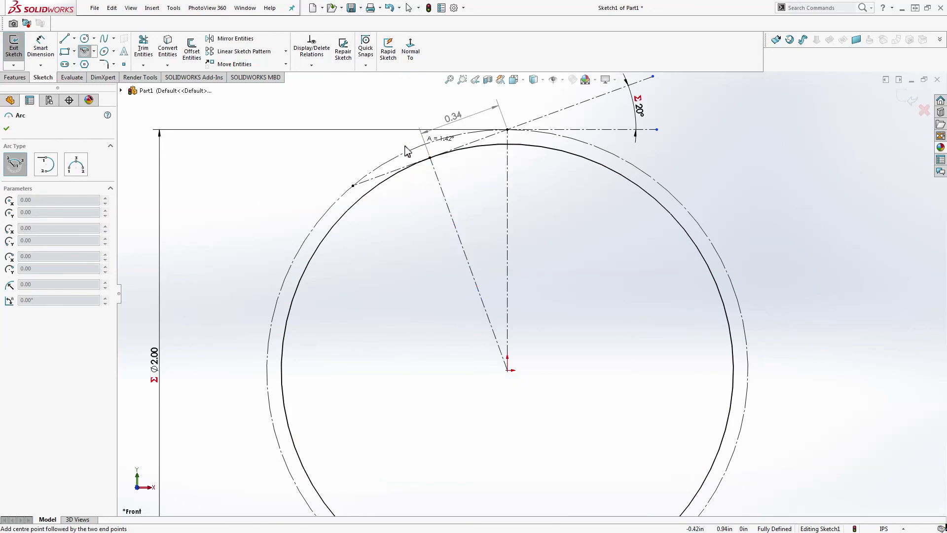
pyautogui.scroll(-5, 383, 150)
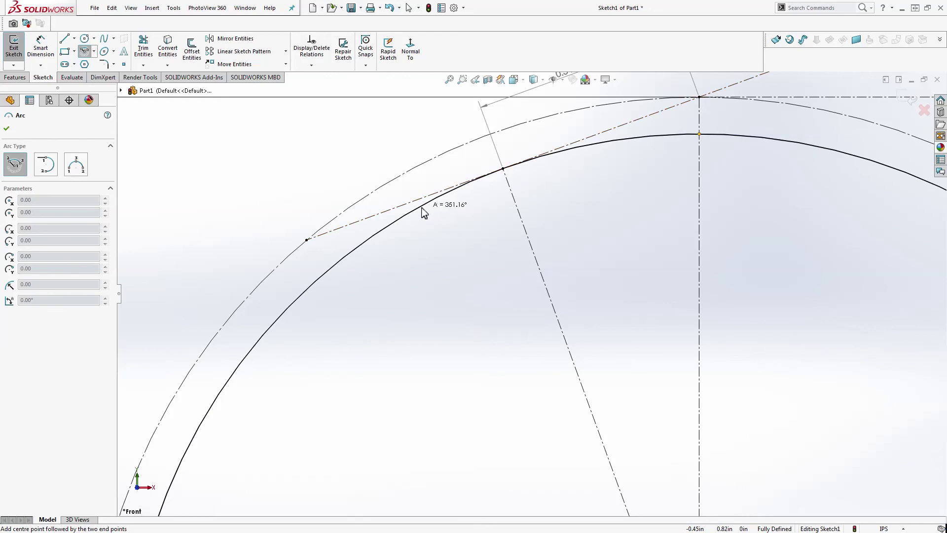
pyautogui.click(377, 233)
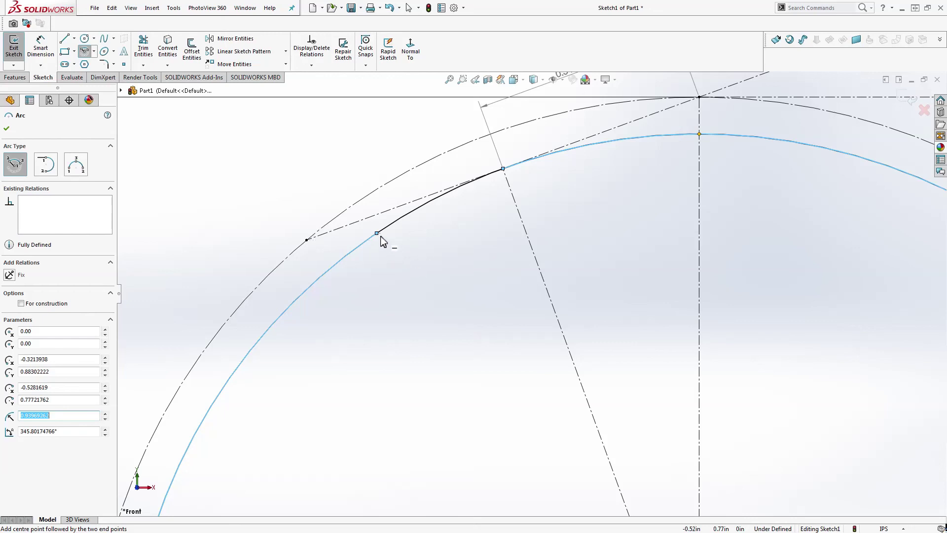
pyautogui.press('Escape')
# Step: Convert the full inner circle to construction geometry
pyautogui.click(398, 227)
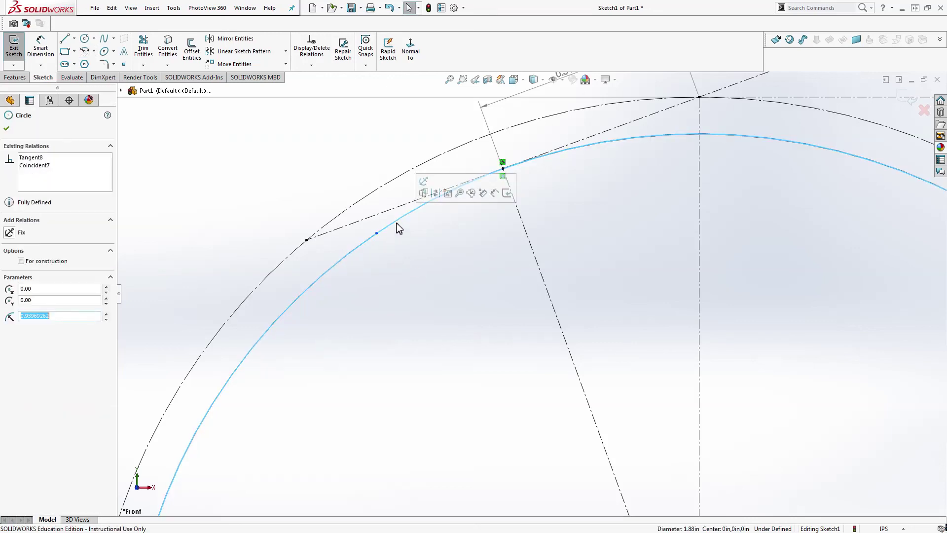
pyautogui.press('Escape')
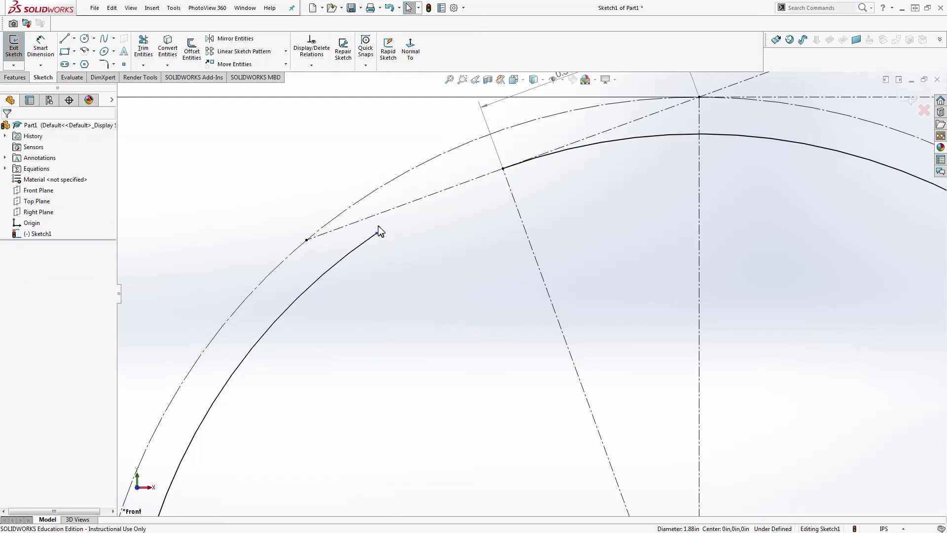
pyautogui.click(376, 234)
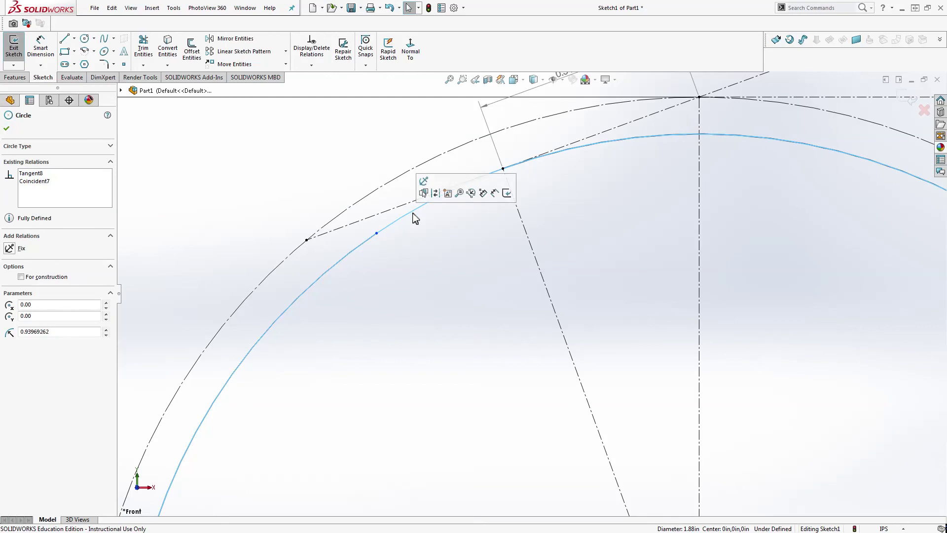
pyautogui.click(417, 295)
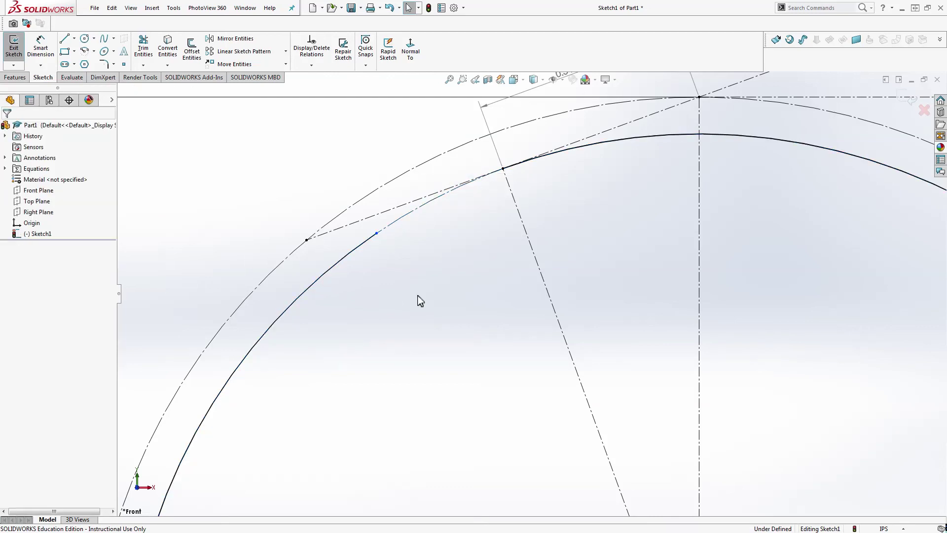
# Step: Try to reposition the arc's free endpoint along the inner construction circle
pyautogui.moveTo(376, 236)
pyautogui.mouseDown()
pyautogui.moveTo(531, 437)
pyautogui.moveTo(333, 450)
pyautogui.moveTo(315, 511)
pyautogui.moveTo(308, 482)
pyautogui.moveTo(377, 346)
pyautogui.moveTo(379, 429)
pyautogui.moveTo(415, 508)
pyautogui.moveTo(676, 421)
pyautogui.moveTo(669, 327)
pyautogui.moveTo(599, 242)
pyautogui.moveTo(499, 256)
pyautogui.moveTo(592, 235)
pyautogui.moveTo(530, 241)
pyautogui.moveTo(481, 265)
pyautogui.moveTo(493, 323)
pyautogui.moveTo(665, 458)
pyautogui.moveTo(575, 285)
pyautogui.moveTo(537, 249)
pyautogui.moveTo(494, 261)
pyautogui.moveTo(460, 299)
pyautogui.mouseUp()
pyautogui.scroll(5, 378, 347)
pyautogui.moveTo(472, 269); pyautogui.dragTo(472, 269)
pyautogui.scroll(-3, 475, 269)
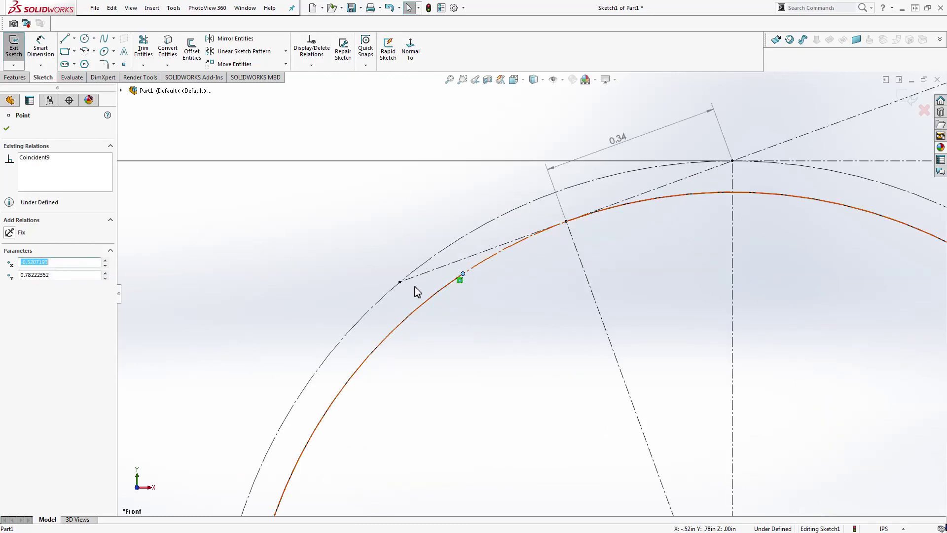
# Step: Set the included angle of the arc on the inner circle to 10°
pyautogui.click(451, 318)
pyautogui.click(444, 290)
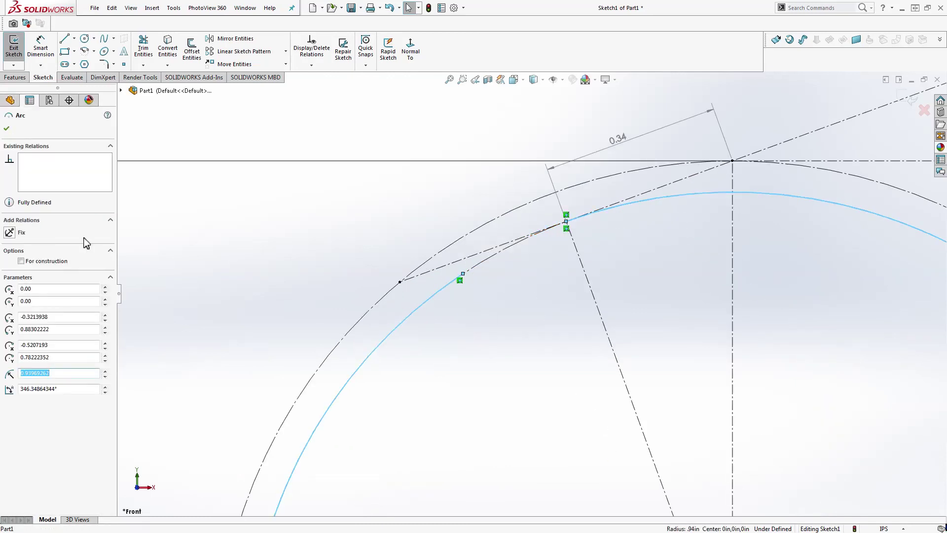
pyautogui.click(105, 391)
pyautogui.click(105, 391)
pyautogui.click(85, 390)
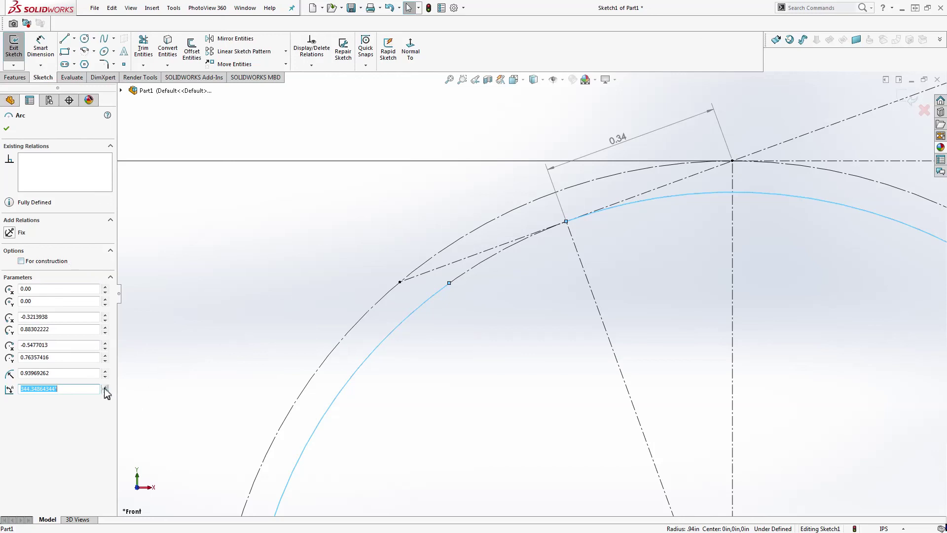
pyautogui.write('10')
pyautogui.press('Return')
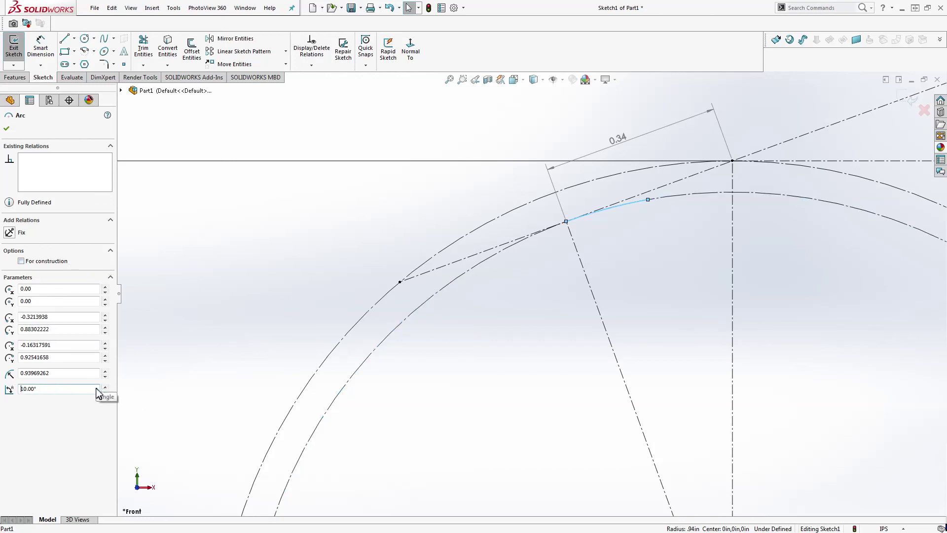